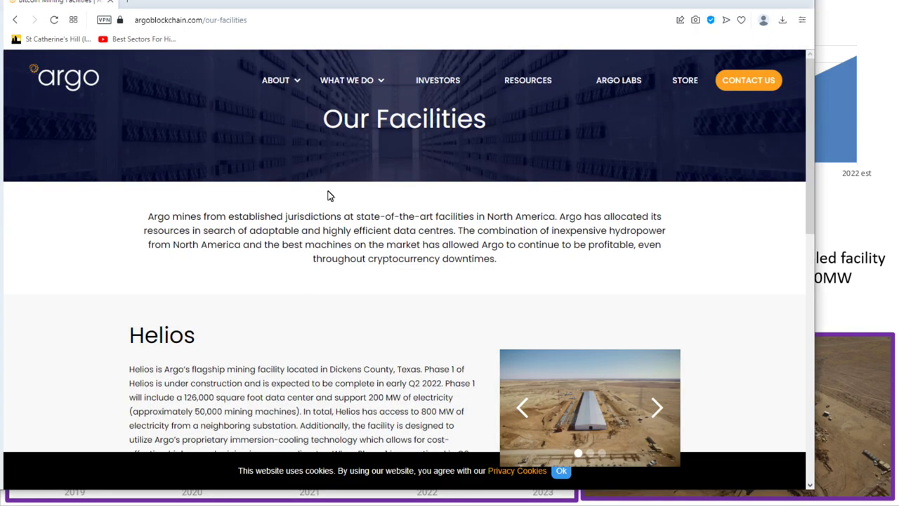
Step: Read through the Helios, Baie Comeau and Mirabel sections of Argo's Our Facilities page
scroll(278, 300, "down", 5)
scroll(277, 301, "down", 5)
scroll(280, 288, "up", 3)
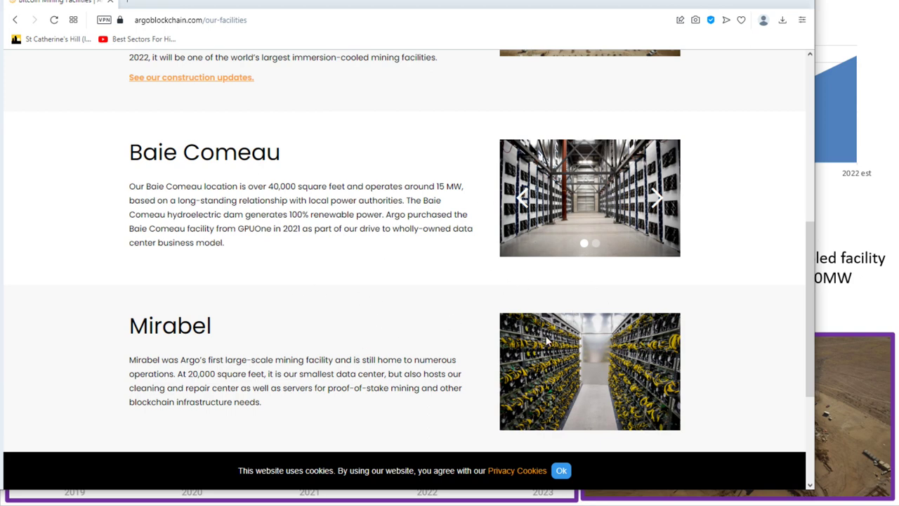
scroll(297, 223, "up", 4)
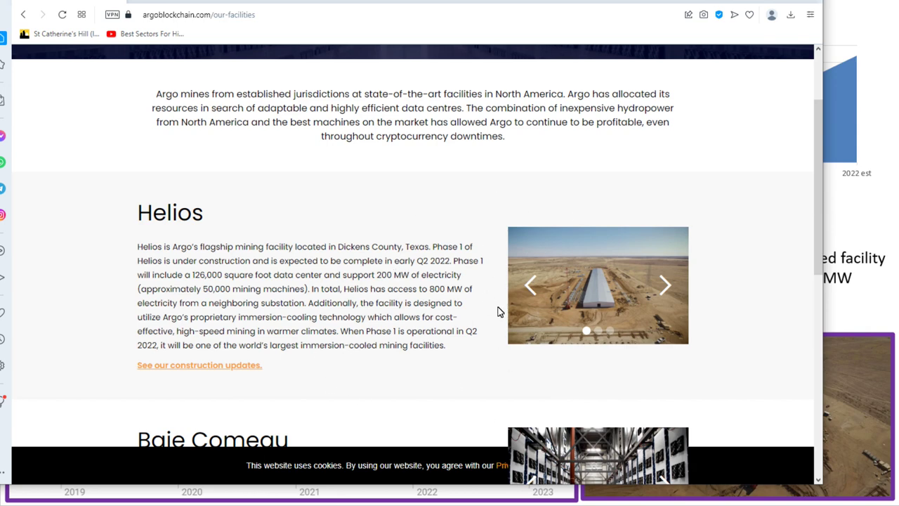
left_click(541, 302)
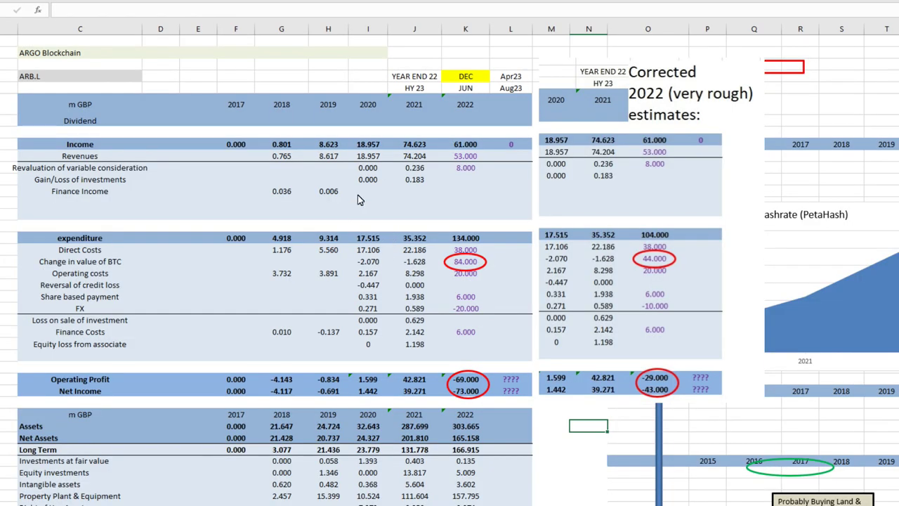
Step: Highlight the 2022 column of the Argo income statement from the year heading through the expenditure rows
left_click(470, 179)
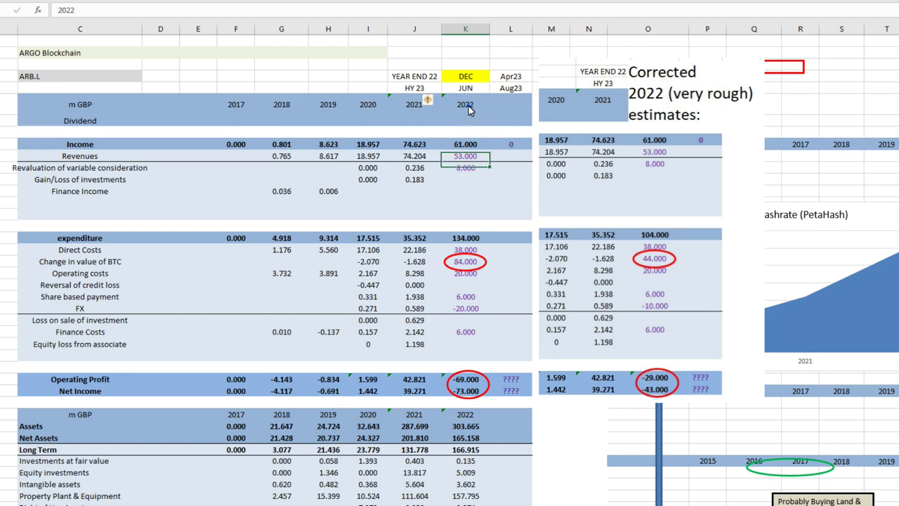
left_click_drag(470, 356, 470, 334)
left_click_drag(470, 270, 474, 103)
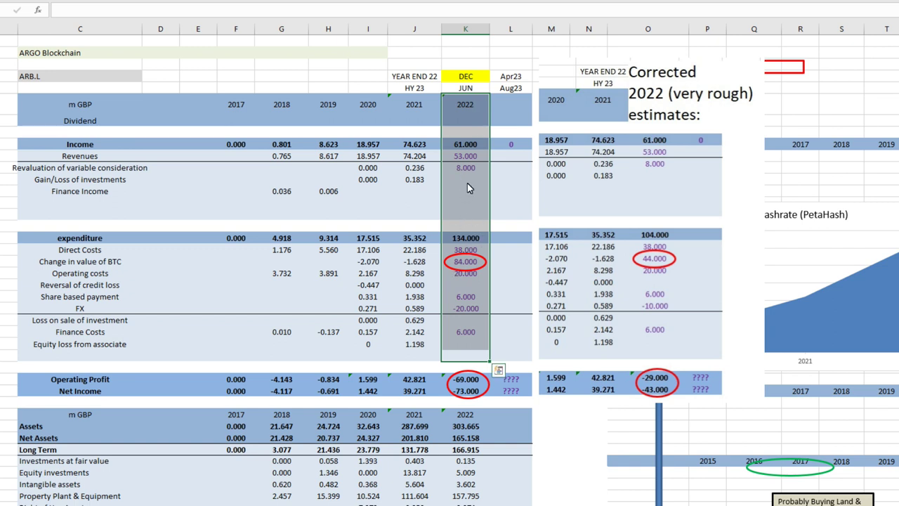
Step: Highlight the 2021 column from total Income down through the expenditure rows
left_click(411, 109)
left_click(415, 144)
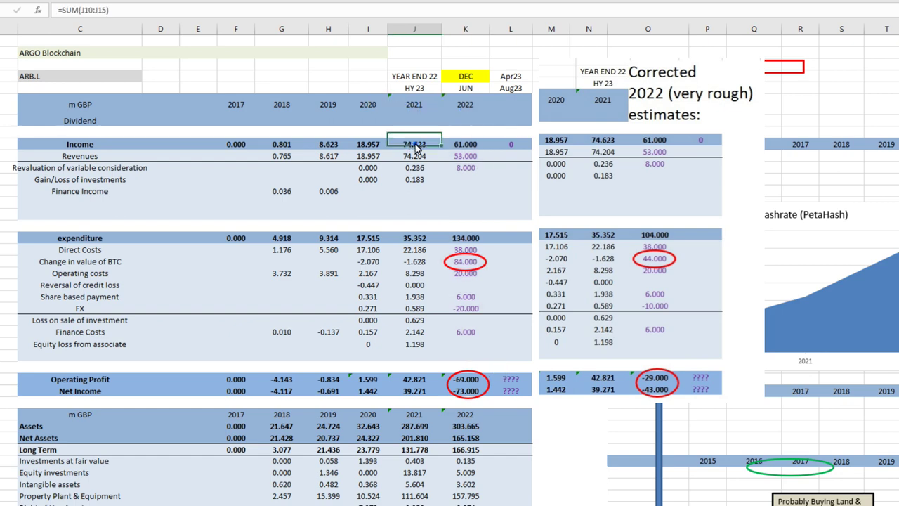
left_click_drag(417, 146, 420, 356)
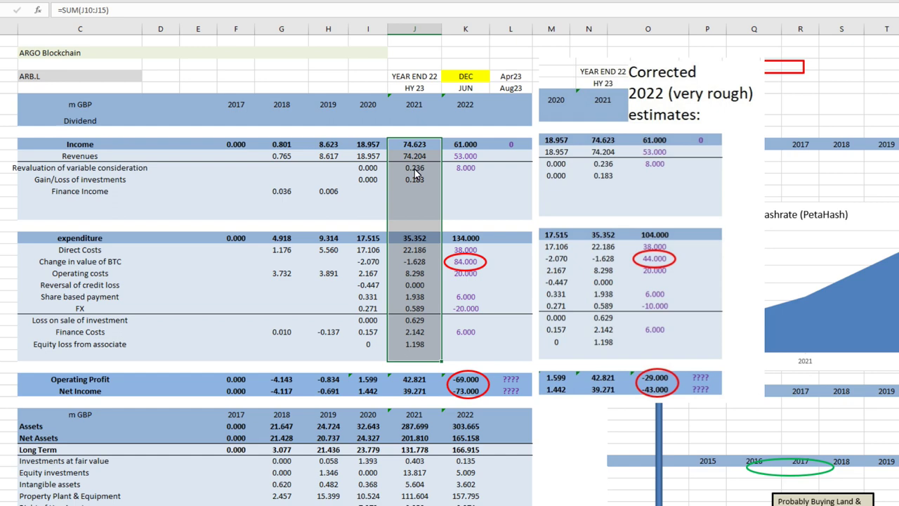
Step: Look over the 2021 profit and asset figures and select the 2021 Revenues cell
scroll(415, 188, "down", 4)
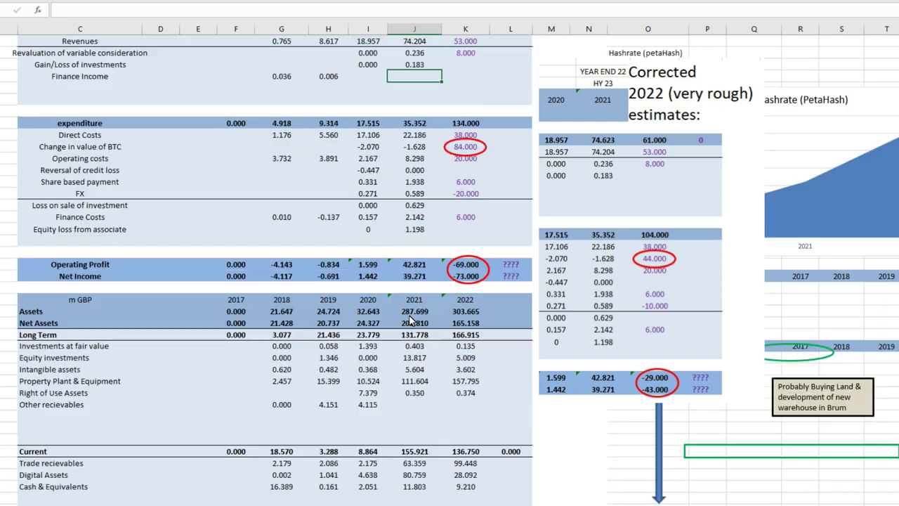
scroll(414, 188, "up", 4)
left_click(413, 191)
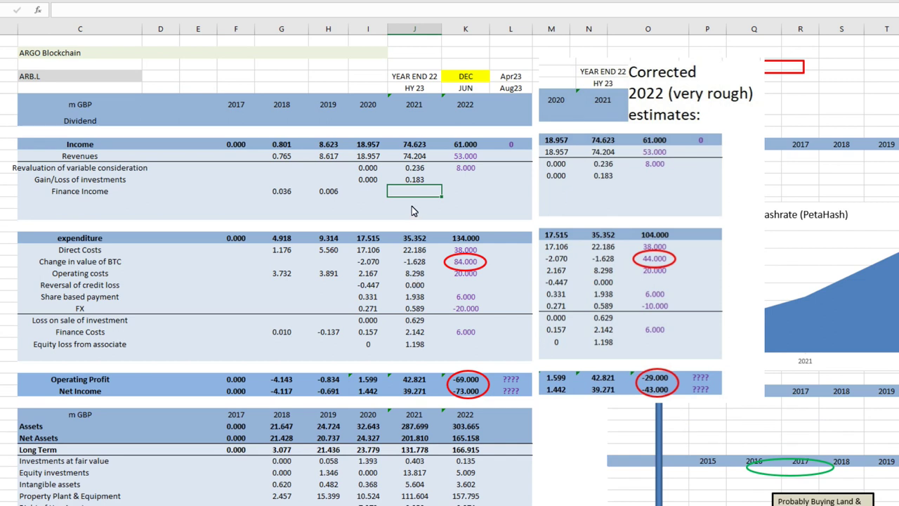
left_click(420, 157)
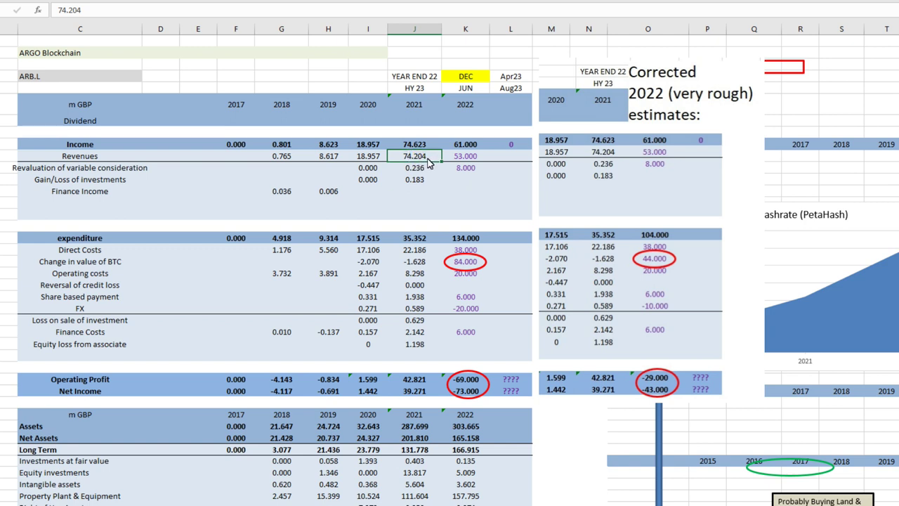
Step: Check the 2021 Digital Assets figure under current assets against the 2021 Revenues figure
scroll(409, 340, "down", 8)
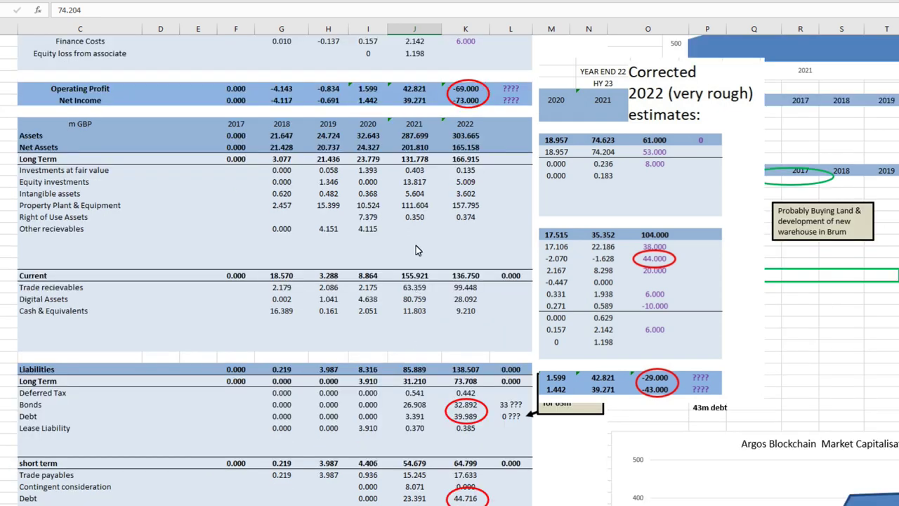
scroll(416, 253, "down", 1)
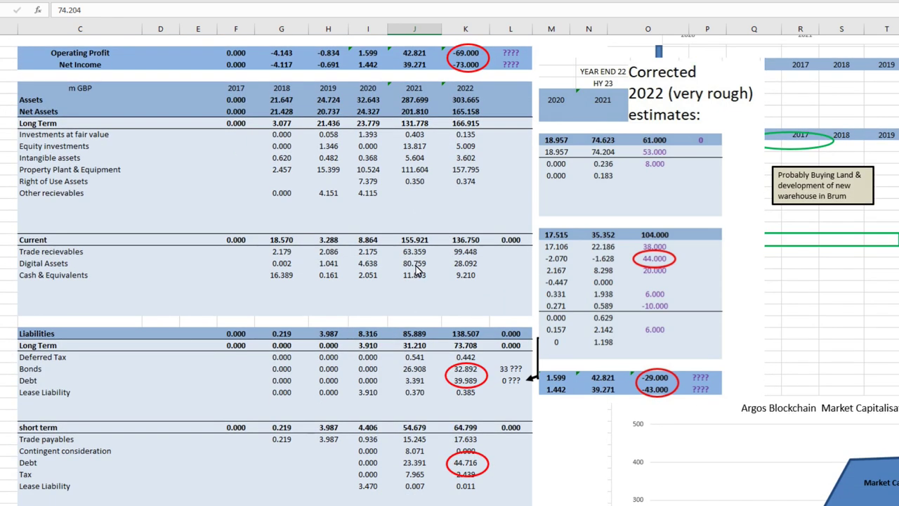
left_click(415, 267)
scroll(425, 271, "up", 9)
left_click(415, 495)
left_click(418, 156)
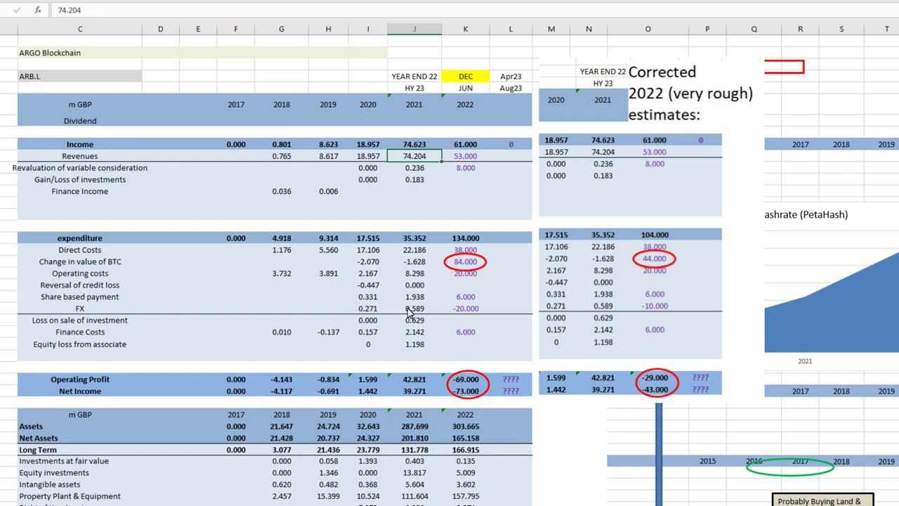
Step: Compare the 2021 Cash & Equivalents figure with the 2021 Revenues figure
scroll(409, 312, "down", 6)
scroll(423, 249, "up", 5)
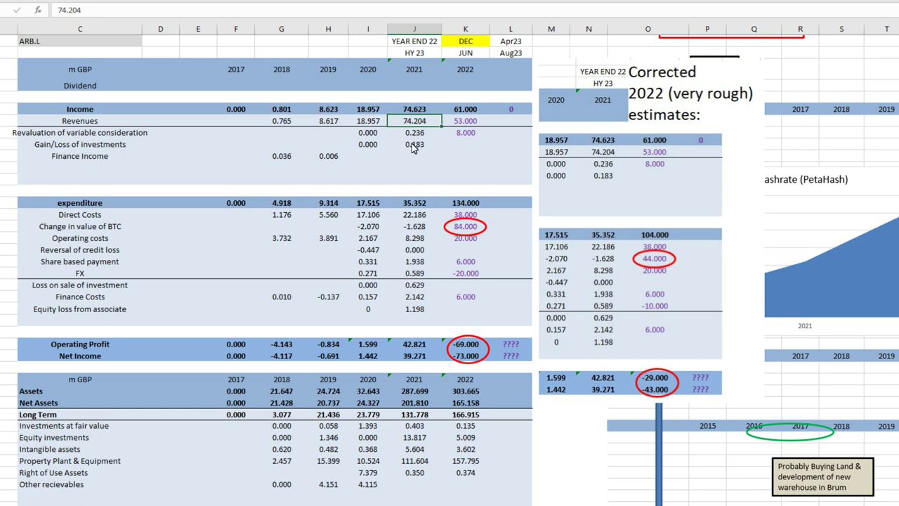
scroll(407, 256, "down", 8)
left_click(414, 275)
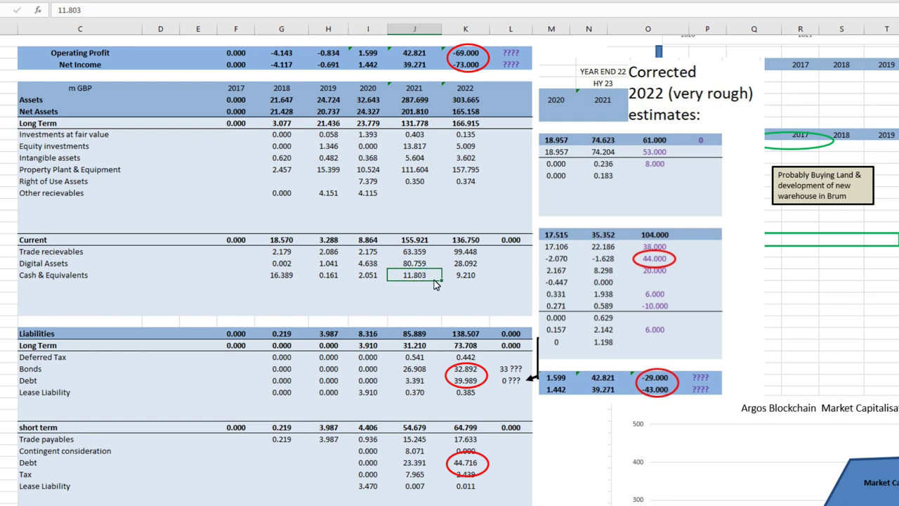
scroll(434, 283, "up", 8)
left_click(414, 156)
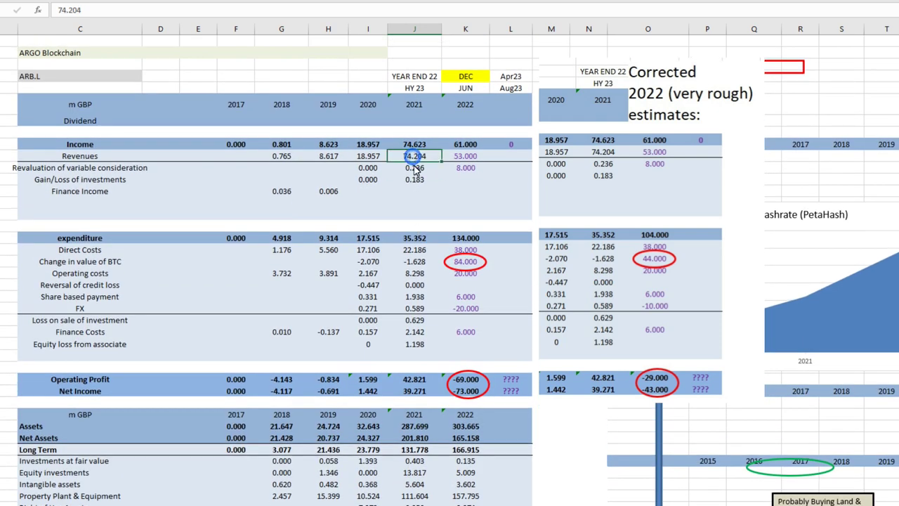
Step: Inspect 2021 Direct Costs and Operating costs, and highlight the rows from Reversal of credit loss to Finance Costs through 2021
scroll(416, 207, "down", 1)
left_click(415, 216)
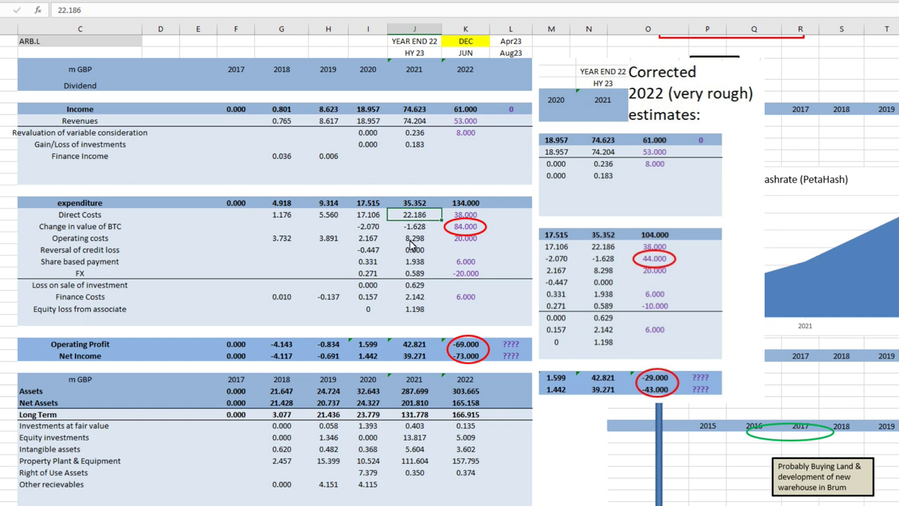
left_click(414, 238)
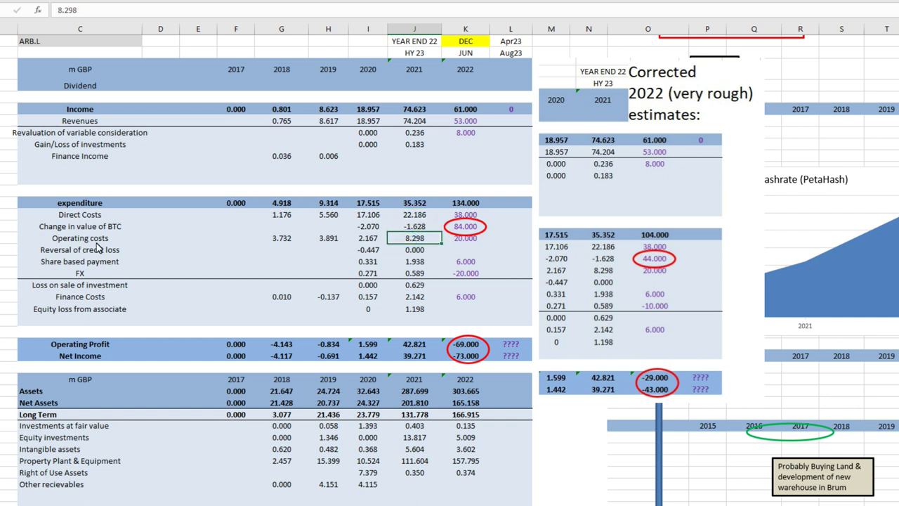
mouse_move(113, 251)
left_mouse_down()
mouse_move(372, 278)
mouse_move(435, 315)
mouse_move(407, 280)
mouse_move(408, 262)
mouse_move(410, 297)
left_mouse_up()
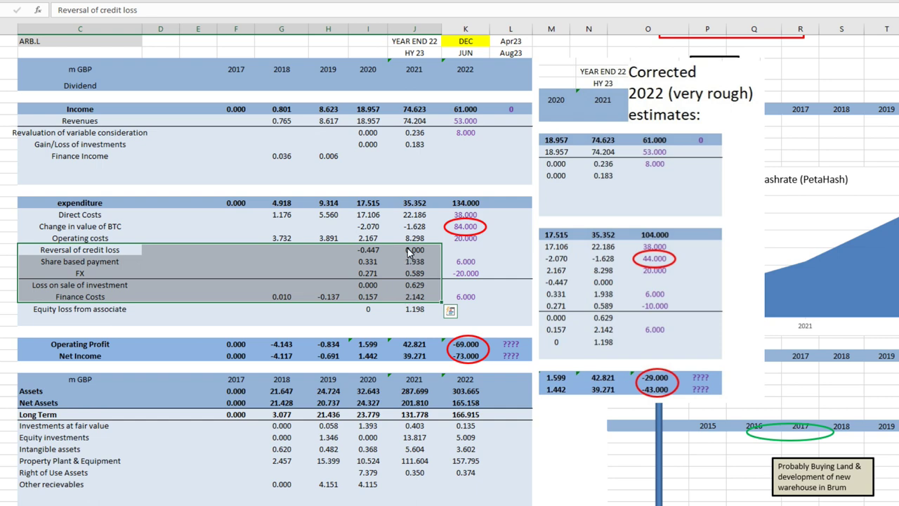
Step: Check the 2021 Trade receivables and Property Plant & Equipment figures in the balance sheet
scroll(410, 259, "down", 7)
left_click(414, 287)
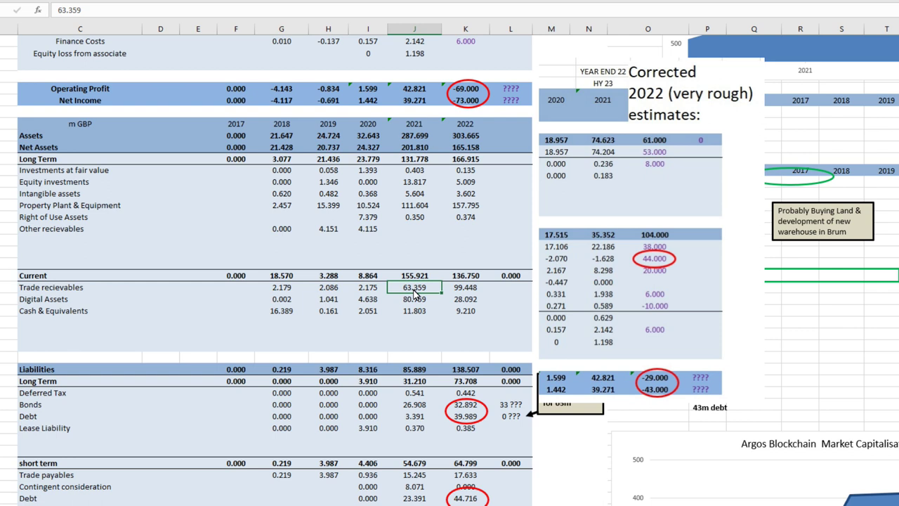
left_click(410, 205)
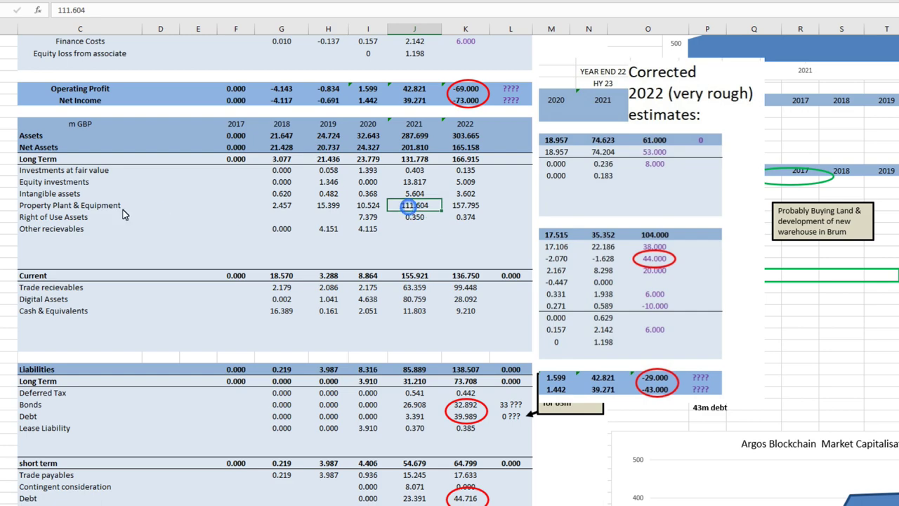
scroll(414, 288, "up", 8)
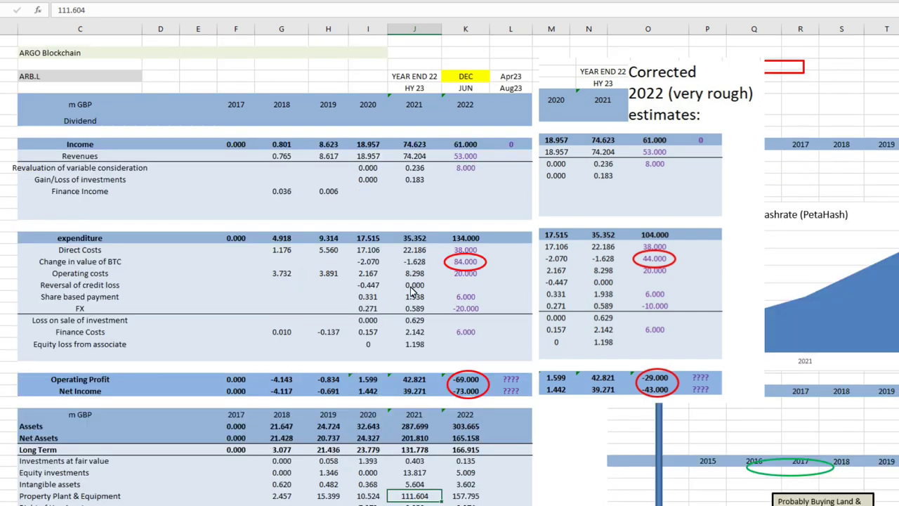
Step: Review the 2021 profit and asset rows, and examine the Net Income History chart around 2021
scroll(415, 287, "down", 5)
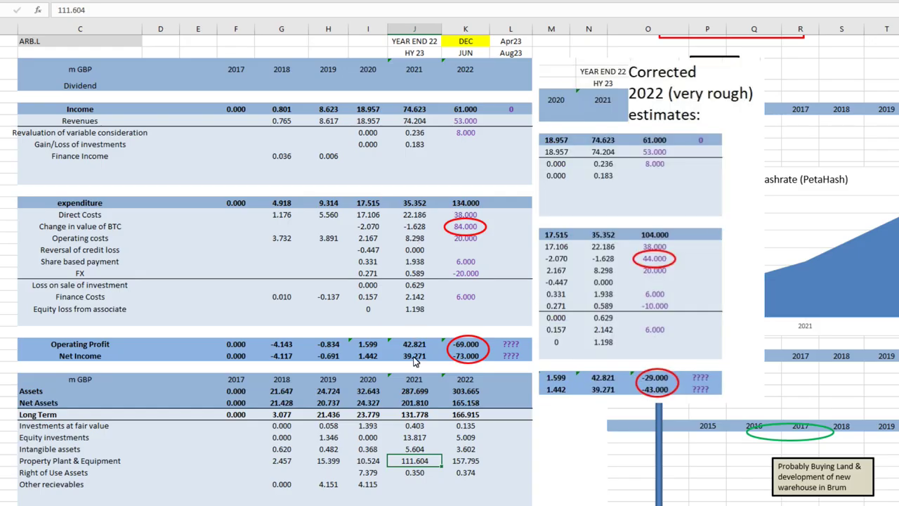
scroll(415, 361, "down", 3)
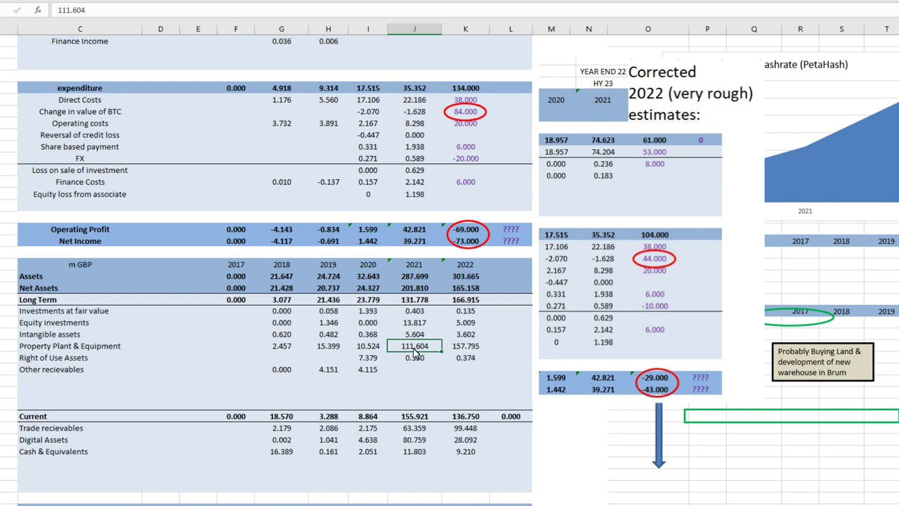
scroll(407, 371, "up", 4)
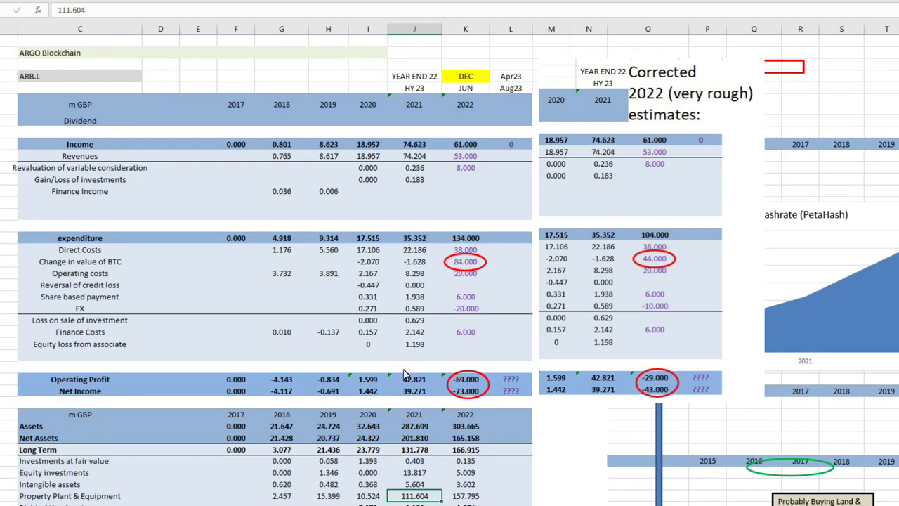
scroll(404, 374, "down", 4)
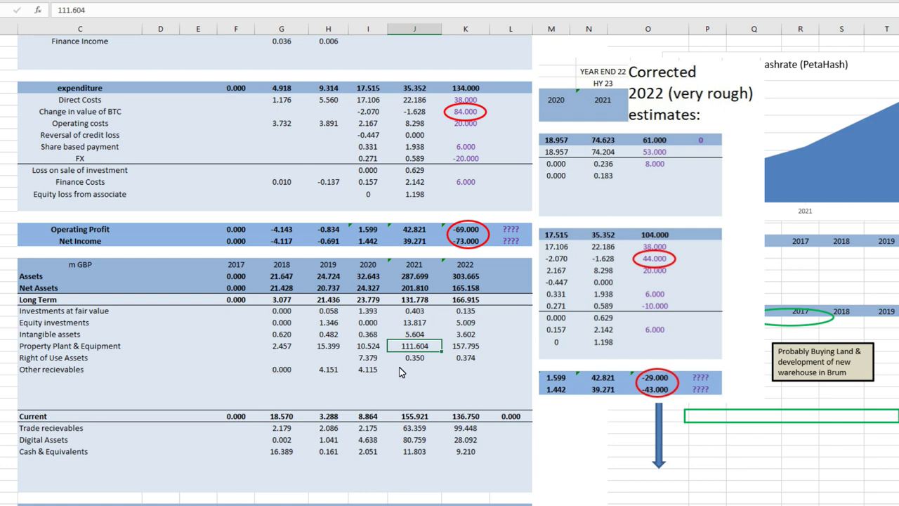
scroll(400, 373, "down", 18)
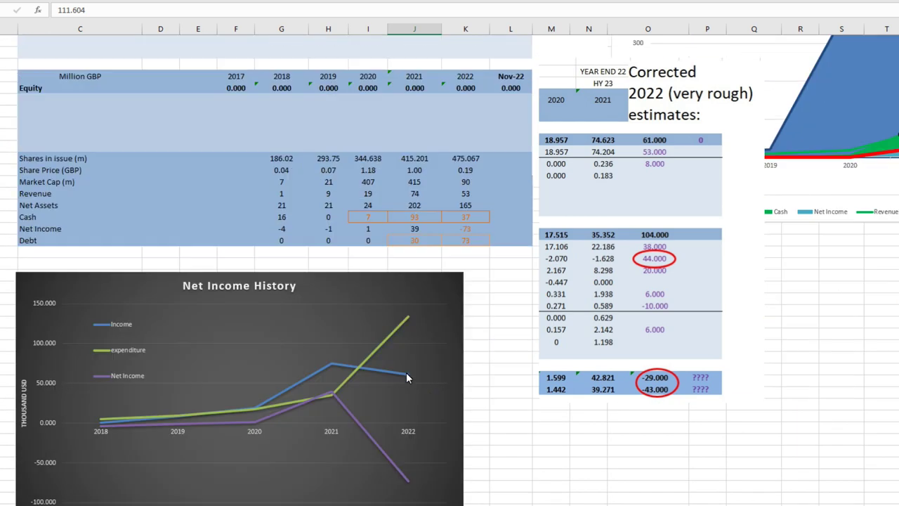
scroll(406, 377, "down", 4)
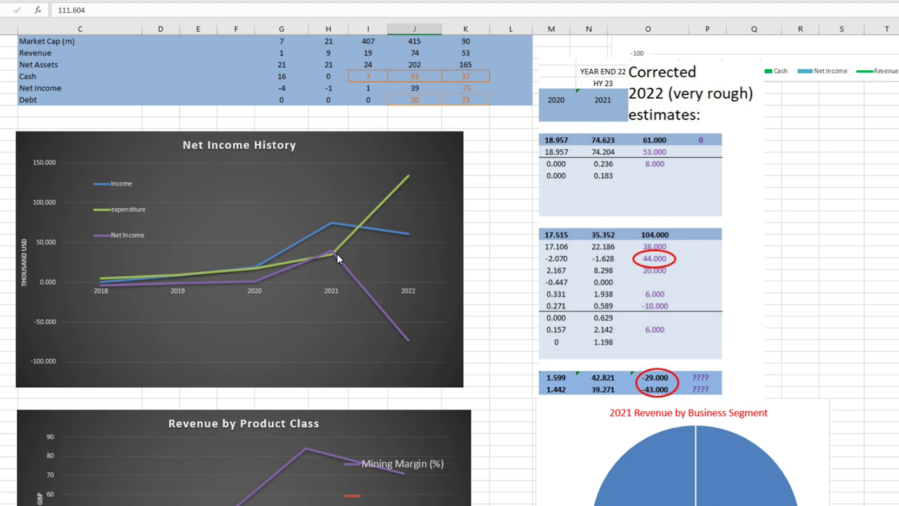
mouse_move(340, 261)
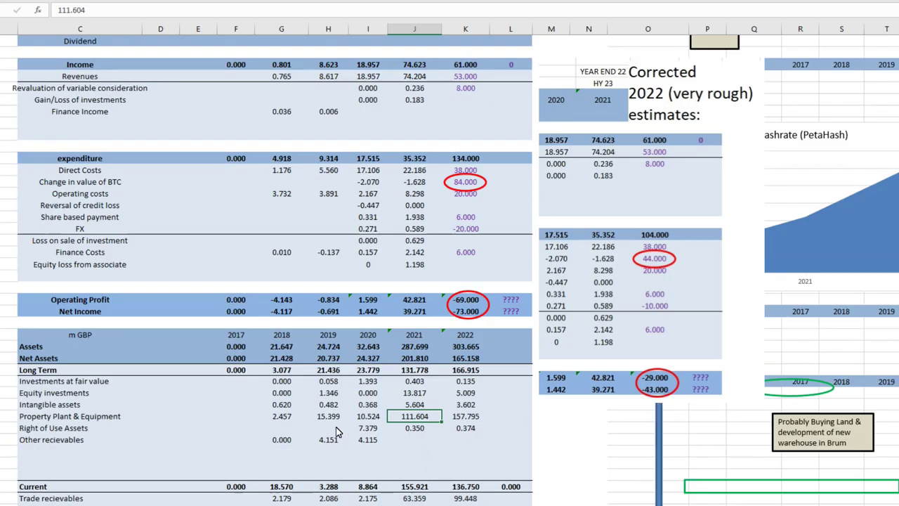
Step: Highlight the estimated 2022 figures from Revenues down to Net Income
scroll(335, 431, "up", 2)
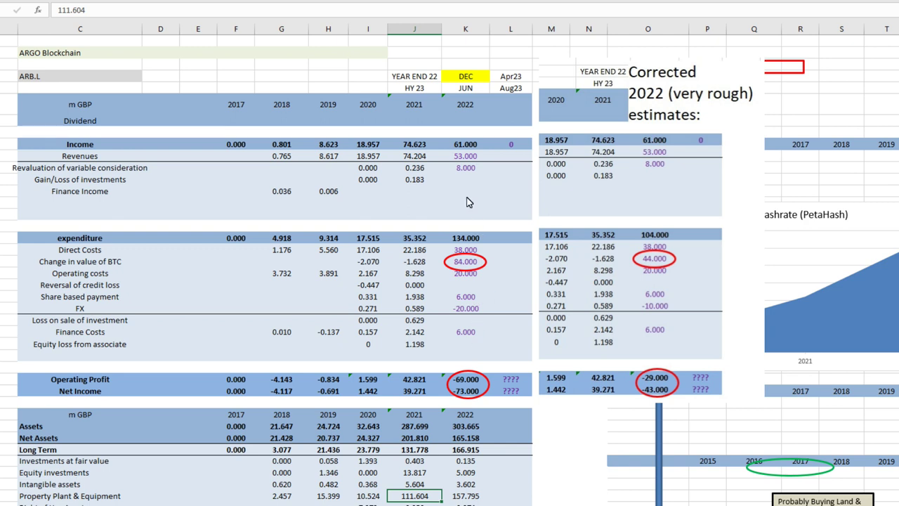
left_click_drag(461, 159, 489, 386)
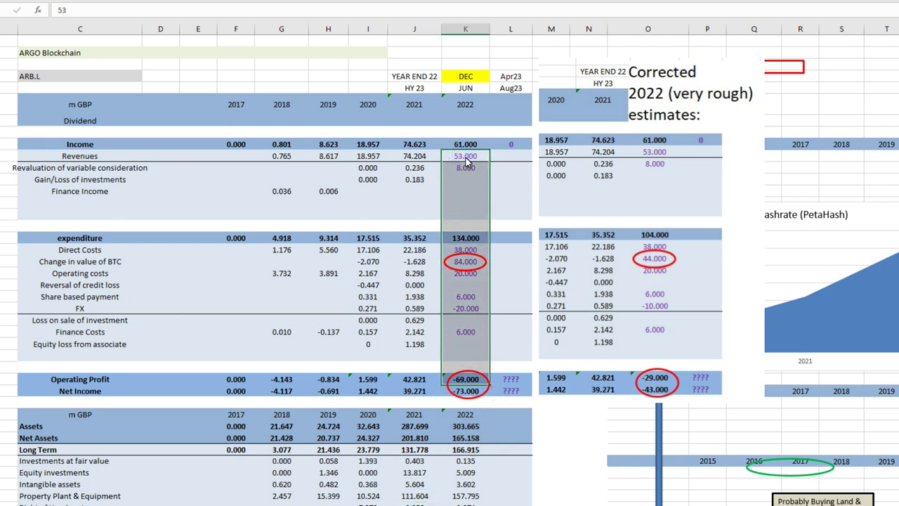
left_click_drag(466, 157, 463, 394)
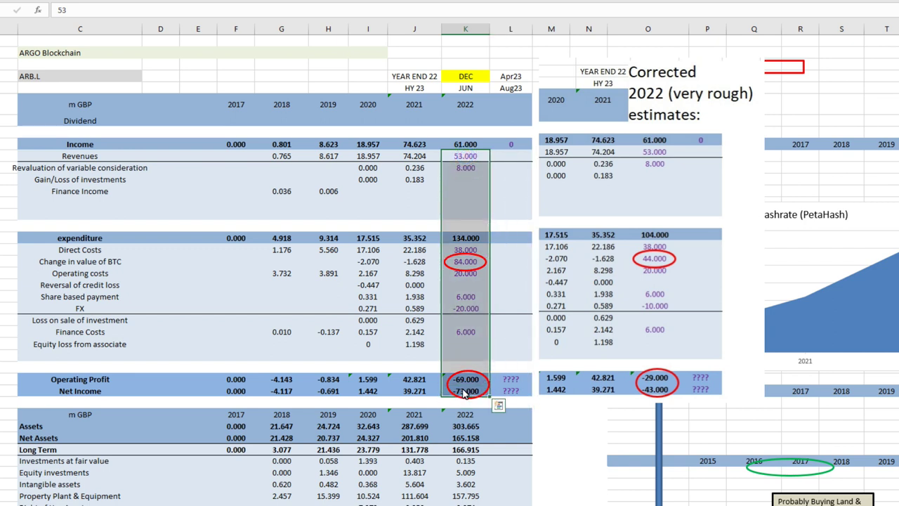
Step: Select the 2022 Change in value of BTC figure and switch to the browser's btcusd five-year chart for comparison
scroll(467, 176, "down", 1)
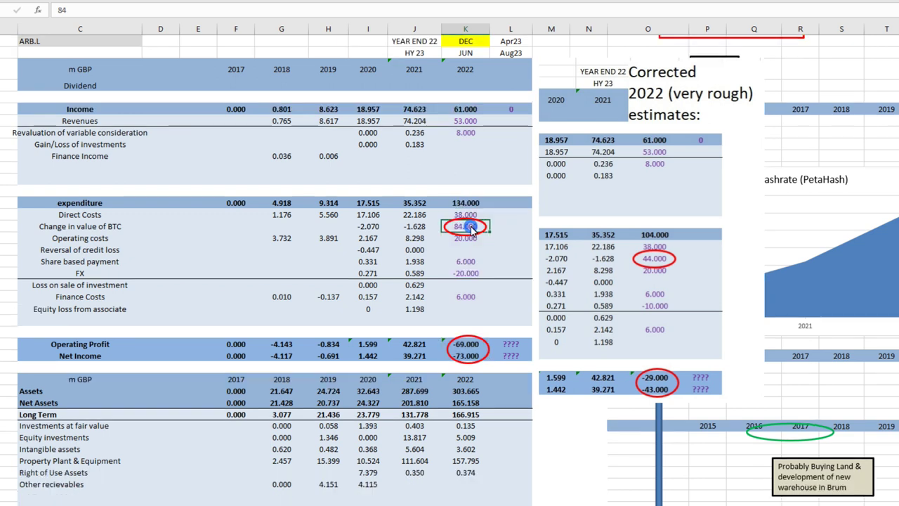
left_click(483, 227)
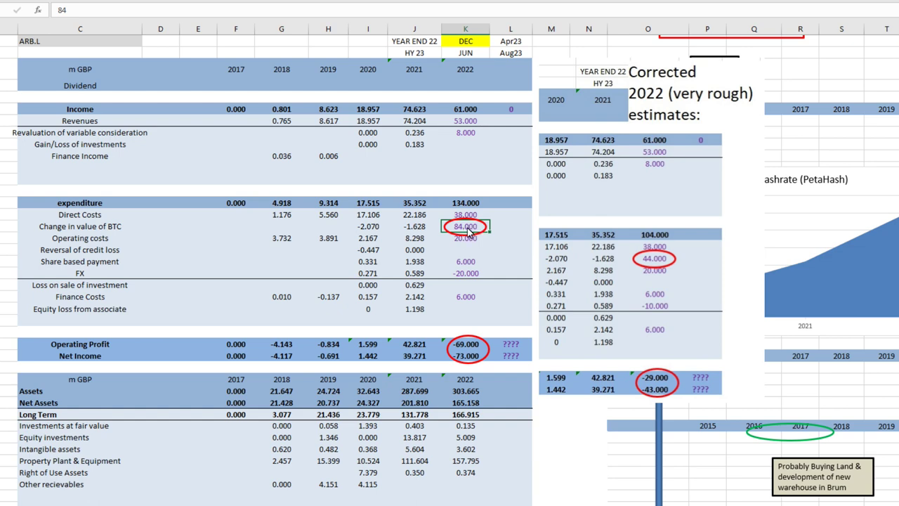
key("alt+Tab")
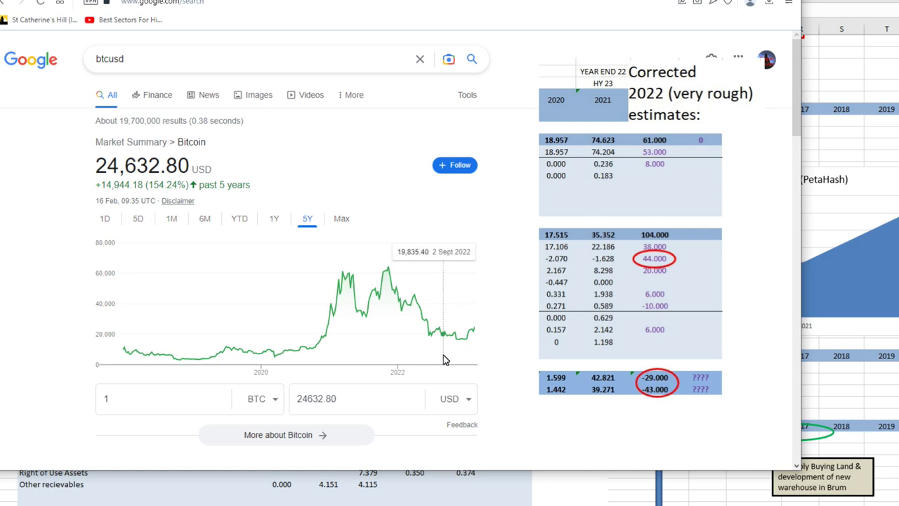
Step: Compare the 2022 Change in value of BTC estimate in the spreadsheet with late-2022 prices on the browser's btcusd chart
key("alt+Tab")
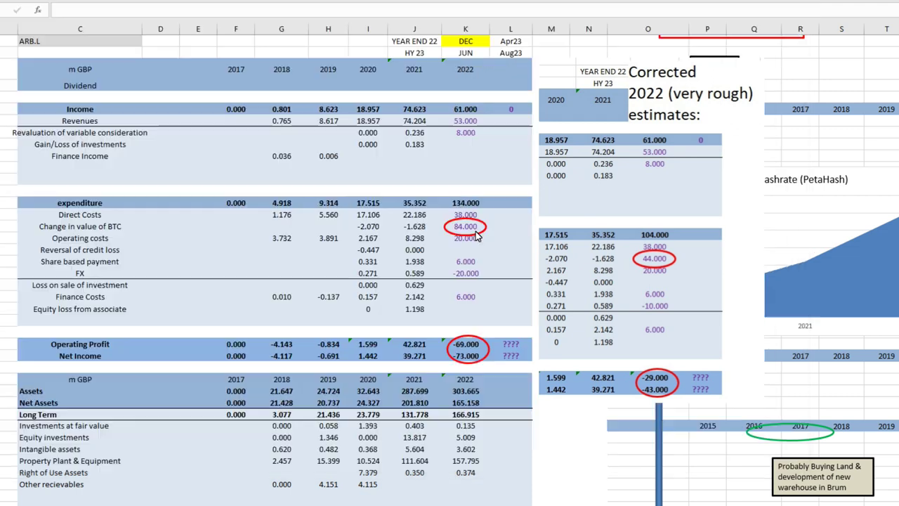
left_click(476, 231)
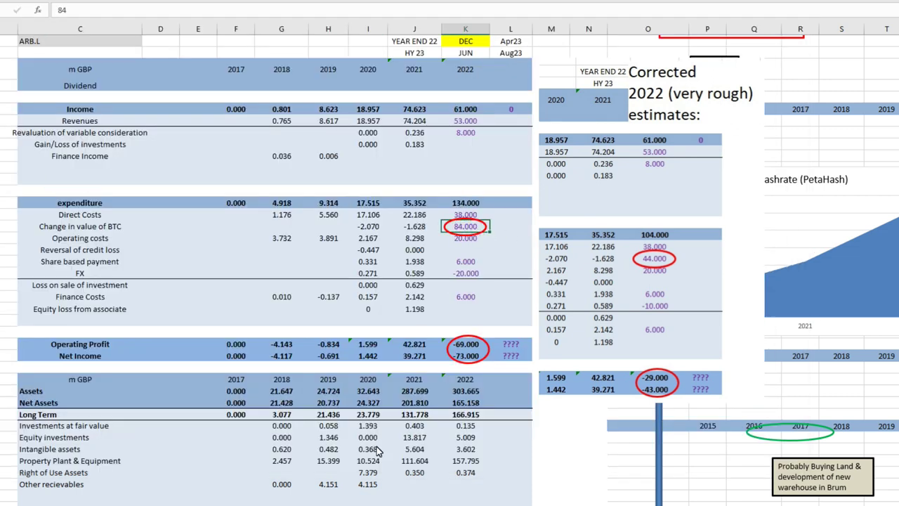
key("alt+Tab")
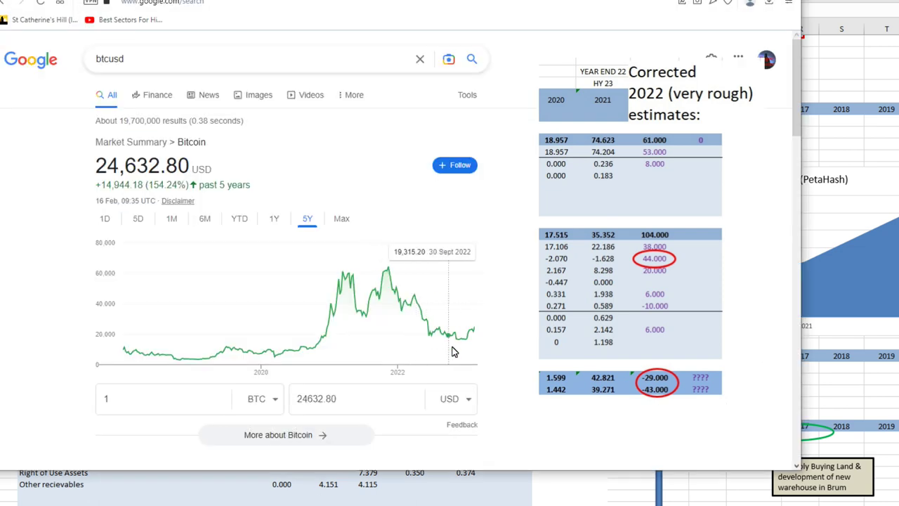
key("alt+Tab")
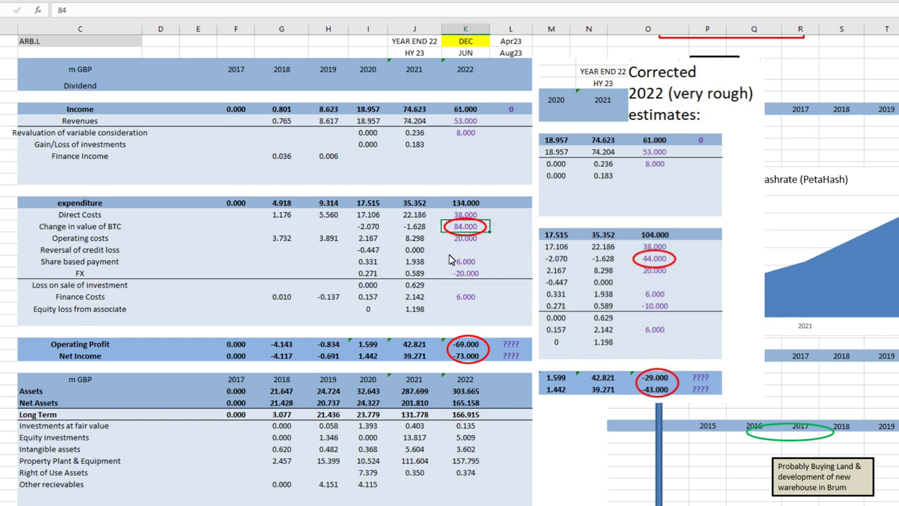
Step: Check the 2022 liabilities in the balance sheet and highlight the 2022 Digital Assets and Cash & Equivalents figures
scroll(457, 392, "down", 1)
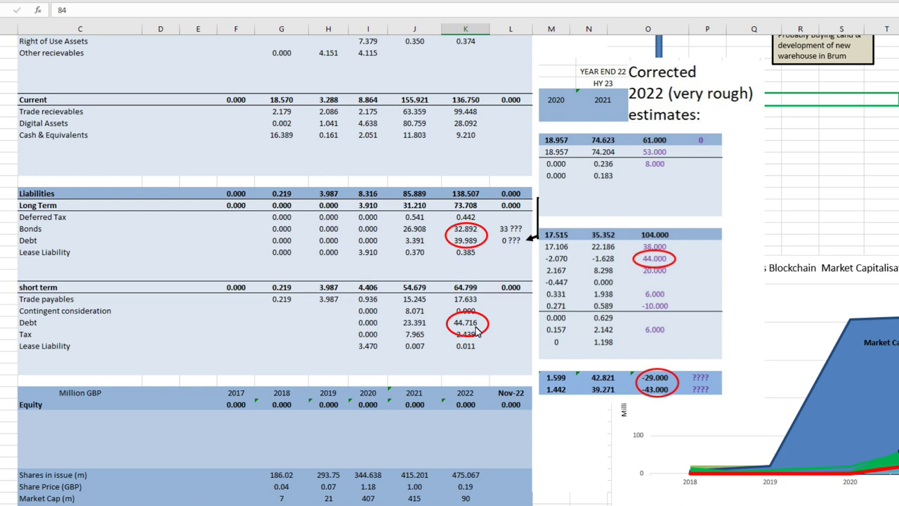
scroll(457, 356, "up", 2)
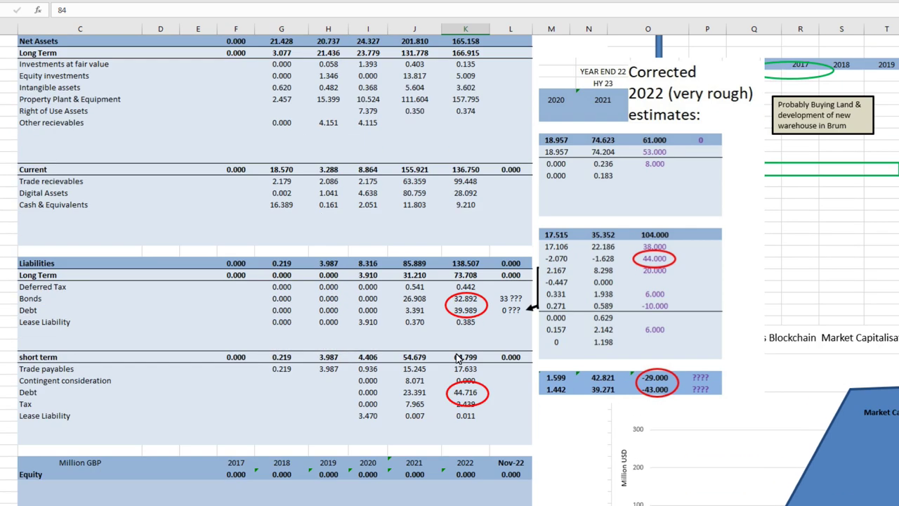
left_click_drag(472, 193, 472, 216)
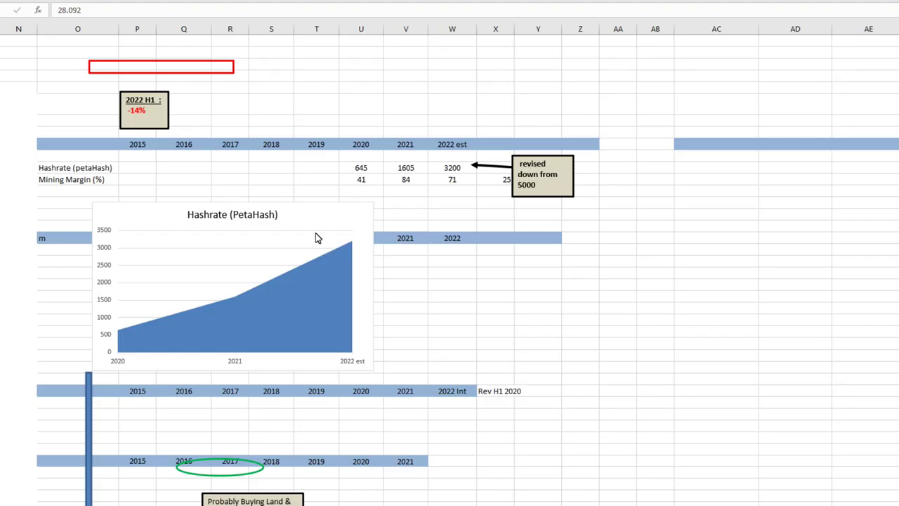
Step: Check the Mining Margin (%) figures for 2020 and 2022 est, plus the one in the column after 2022 est
key("alt+Tab")
left_click(358, 181)
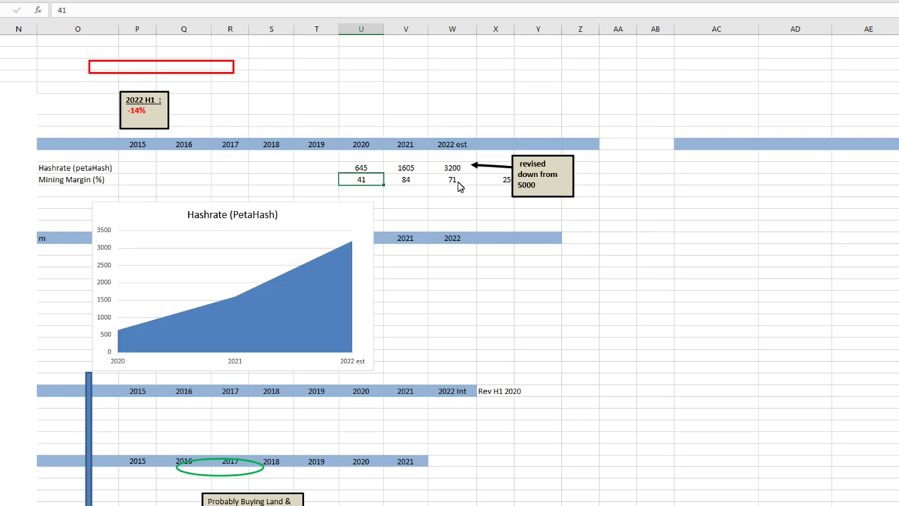
left_click(455, 184)
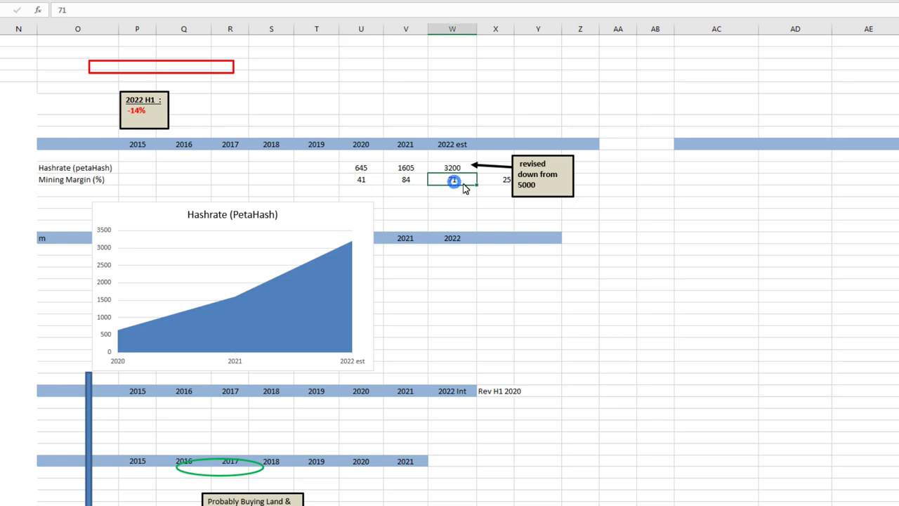
left_click(499, 181)
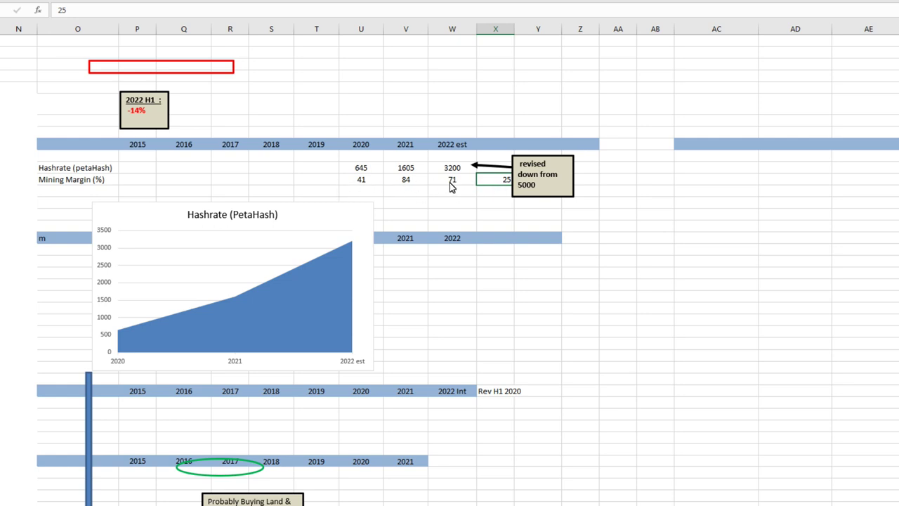
Step: Highlight the 2022 long-term Bonds and Debt figures, and select the 2022 short-term Debt figure
scroll(453, 186, "left", 5)
scroll(453, 186, "down", 3)
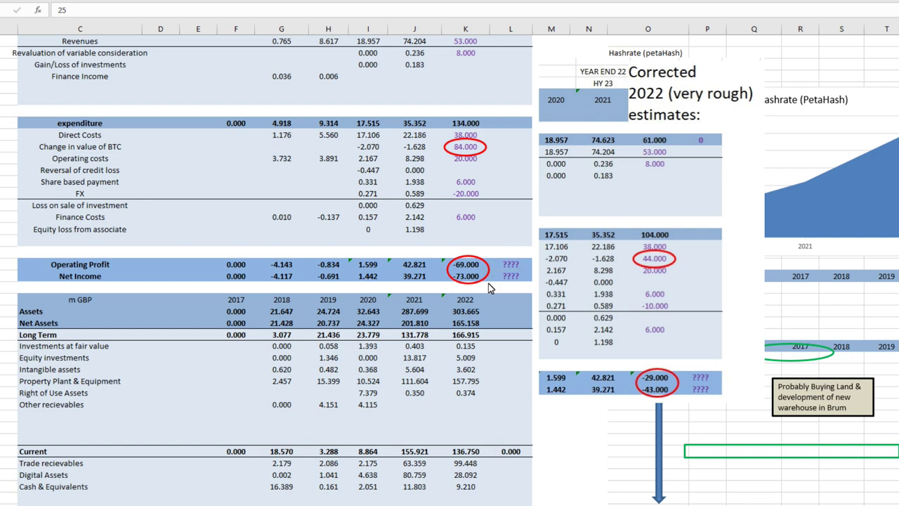
scroll(443, 487, "down", 9)
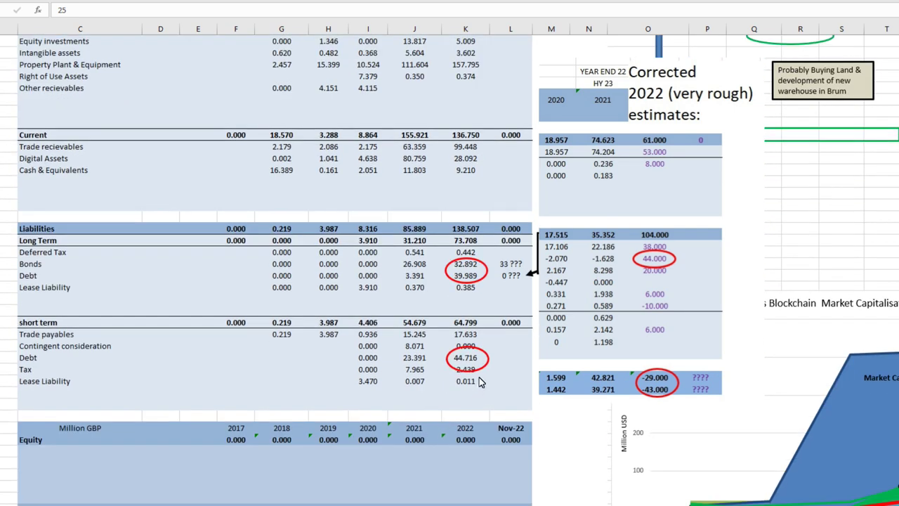
left_click(464, 267)
left_click_drag(465, 267, 465, 277)
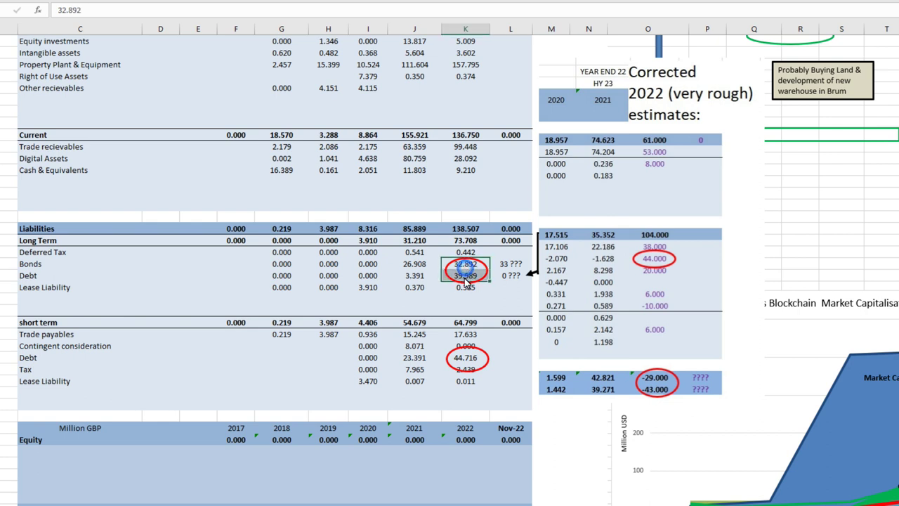
left_click(472, 360)
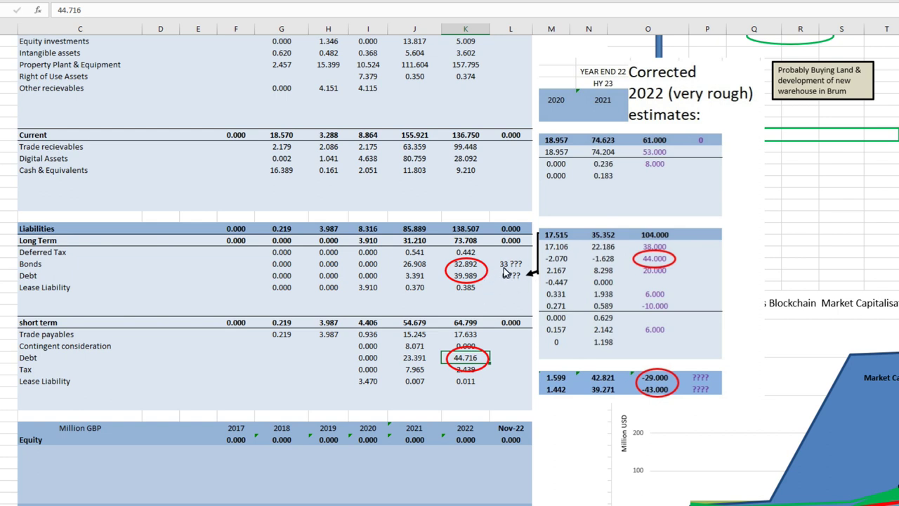
Step: View the Argo Helios facility photo in the browser, and return to the spreadsheet to review the 2022 income, assets and liabilities
key("alt+Tab")
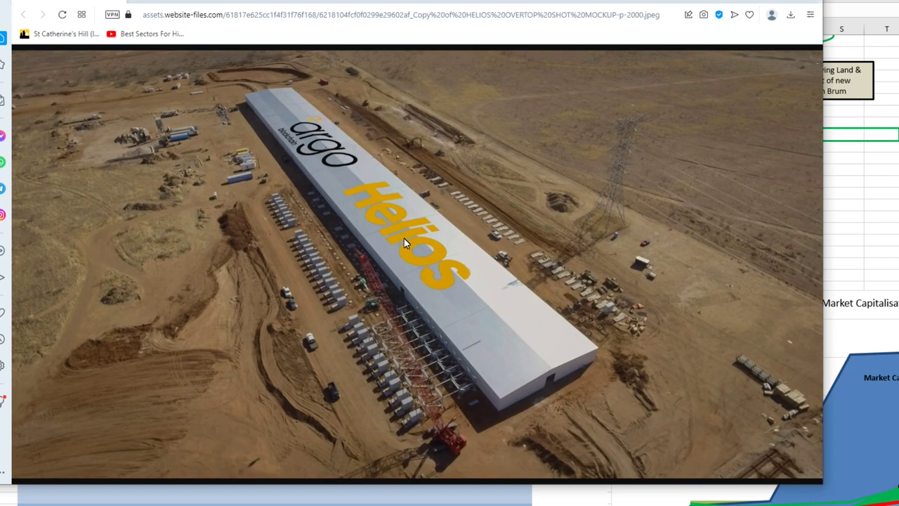
key("alt+Tab")
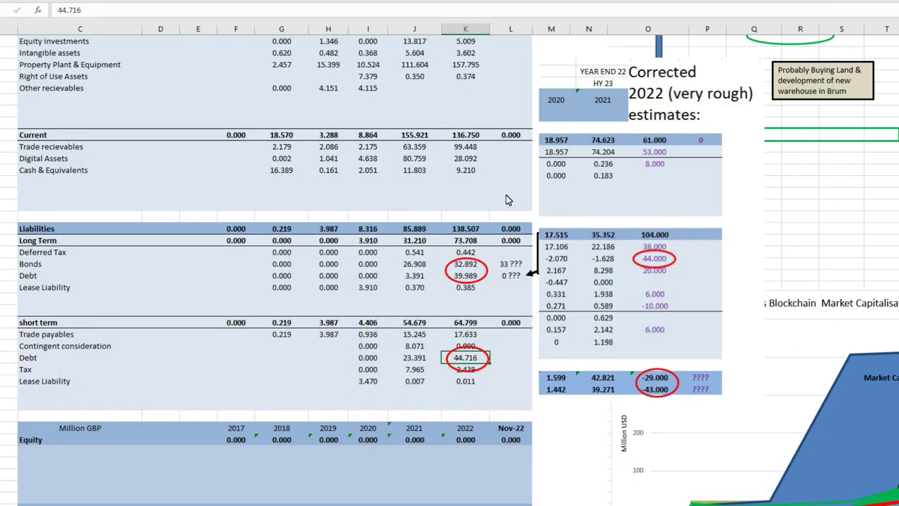
scroll(502, 195, "up", 10)
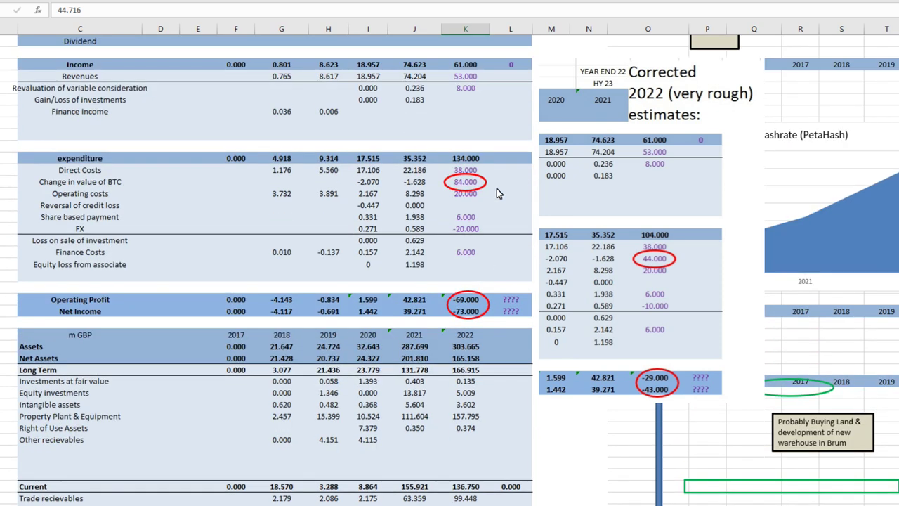
scroll(497, 189, "up", 2)
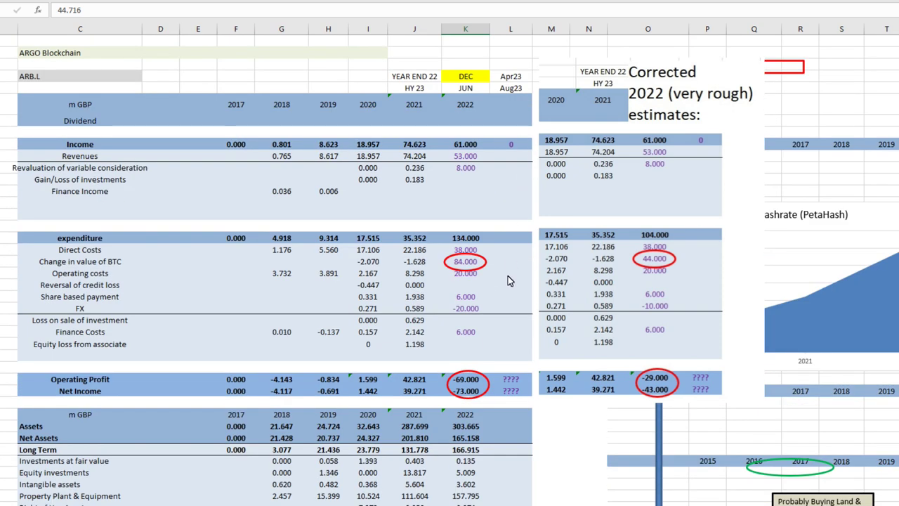
scroll(510, 281, "down", 3)
scroll(495, 265, "down", 1)
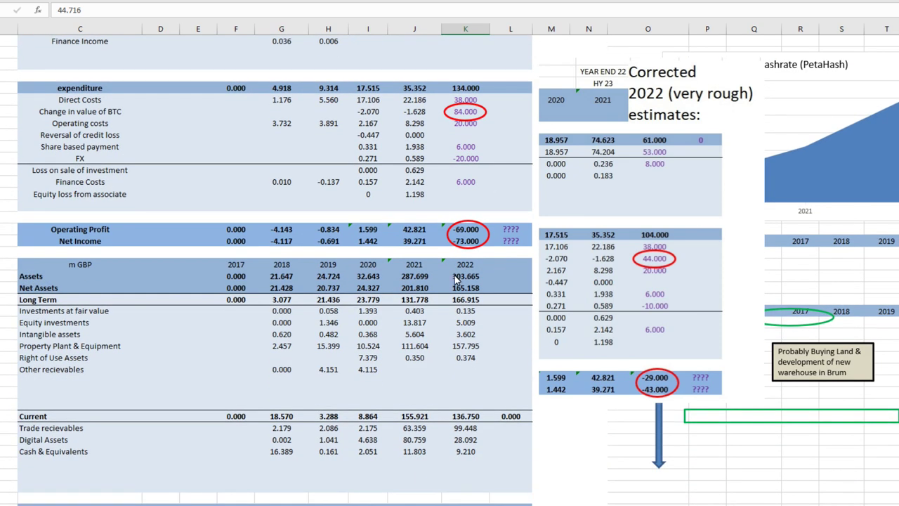
scroll(511, 298, "down", 4)
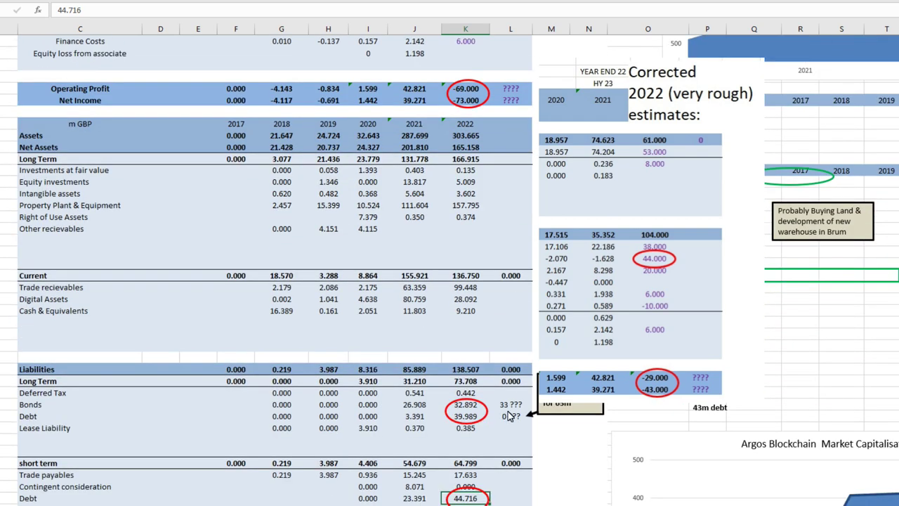
scroll(510, 415, "down", 2)
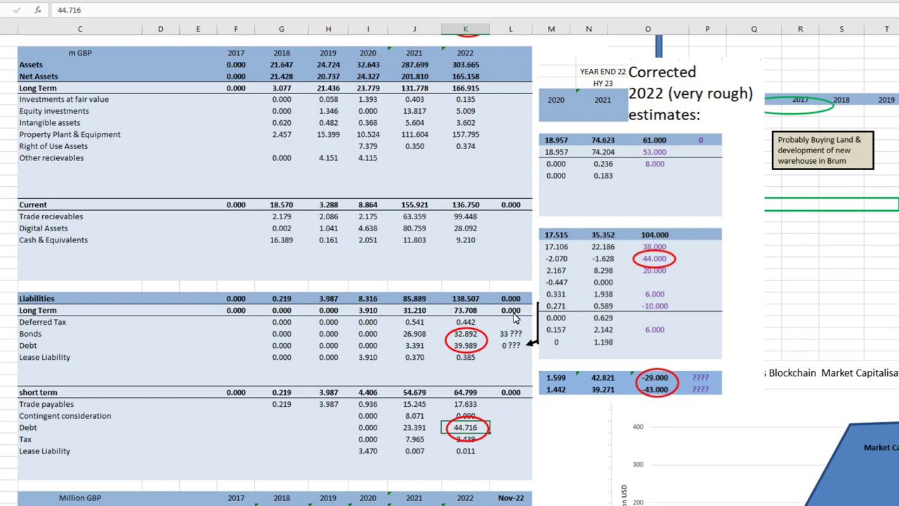
Step: Select the Mining Margin (%) cell beside the 2022 estimate and view it alongside the 2022 income estimates
scroll(493, 323, "up", 10)
scroll(519, 253, "right", 5)
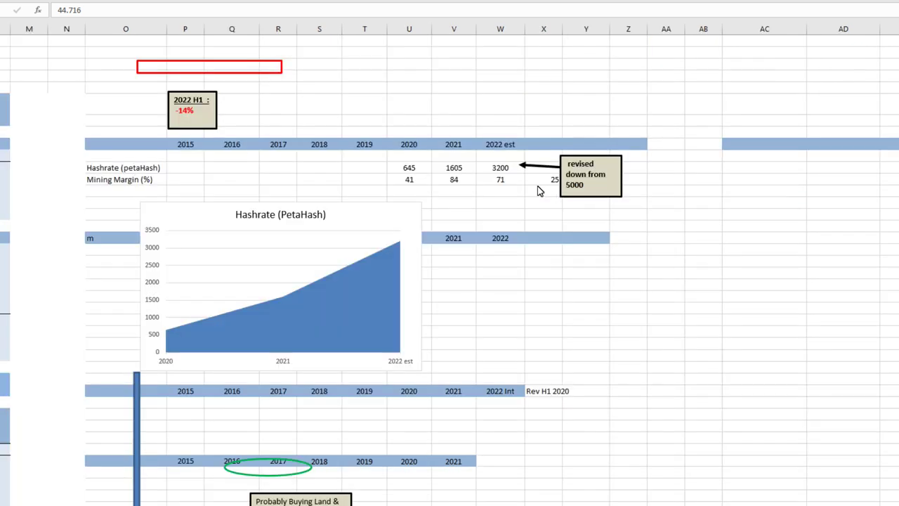
left_click(535, 182)
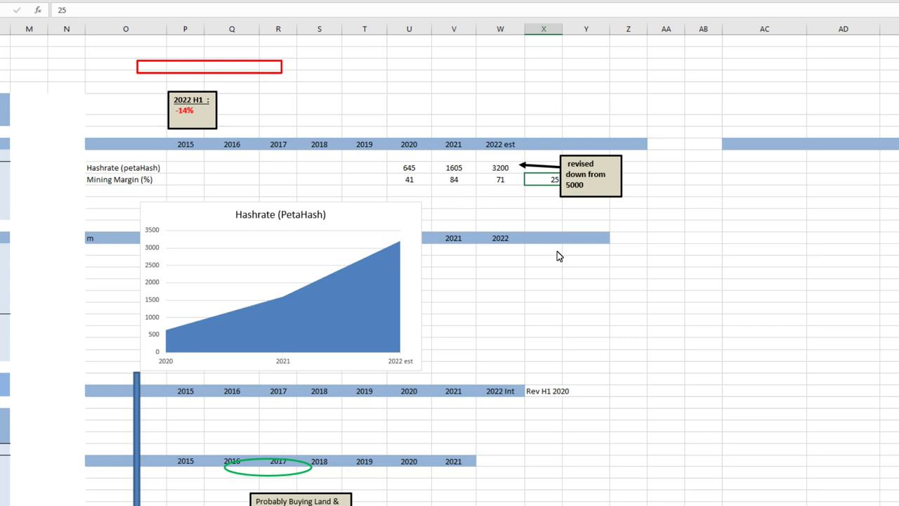
scroll(449, 267, "left", 6)
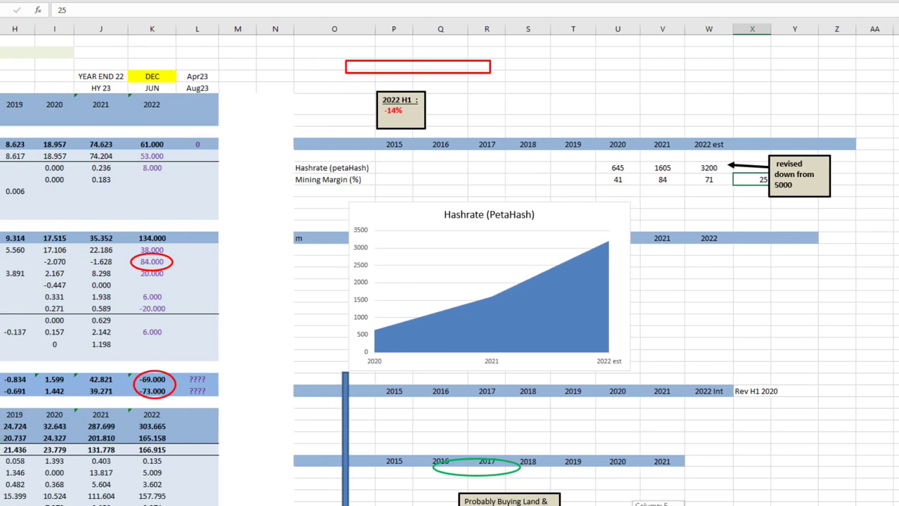
Step: Switch to the Cambridge Bitcoin Electricity Consumption Index page in the browser and examine the Evolution of network hashrate chart
key("alt+Tab")
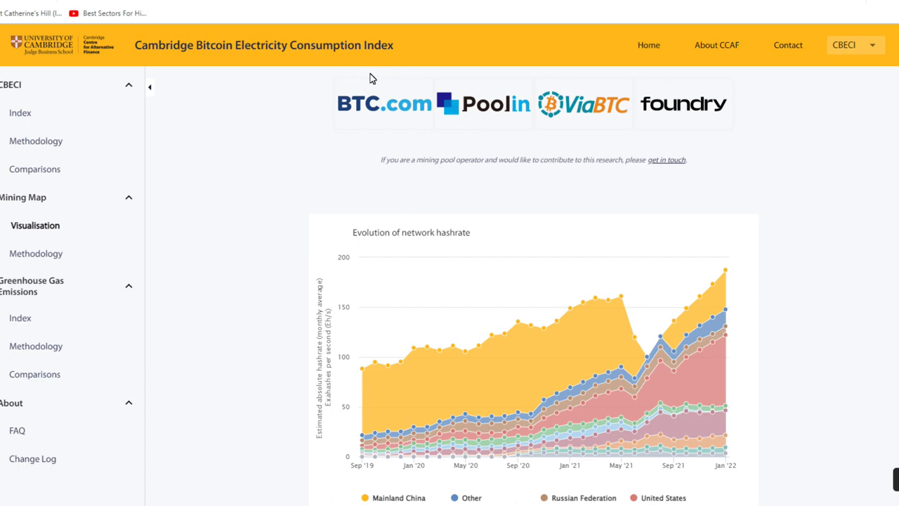
scroll(475, 321, "down", 5)
scroll(466, 295, "up", 5)
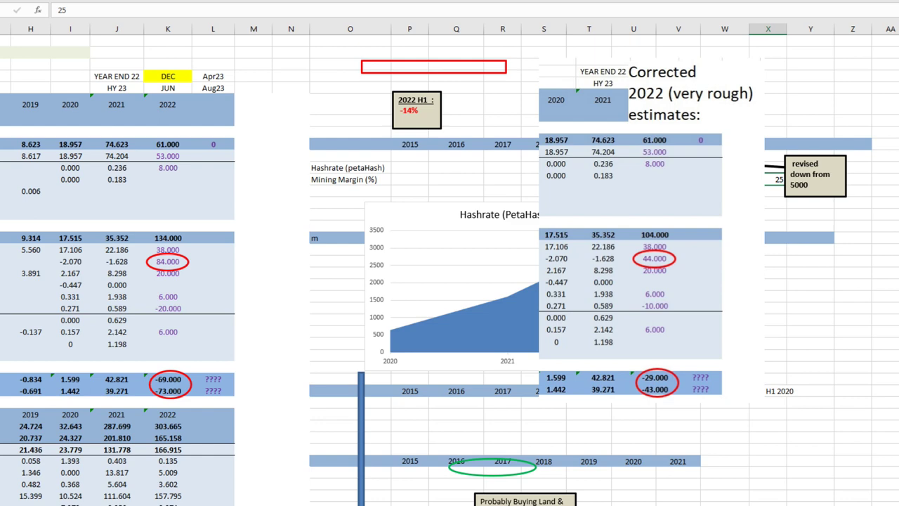
Step: Return to the spreadsheet and highlight the 2021 figures in the income, expenditure and profit rows
scroll(449, 264, "left", 5)
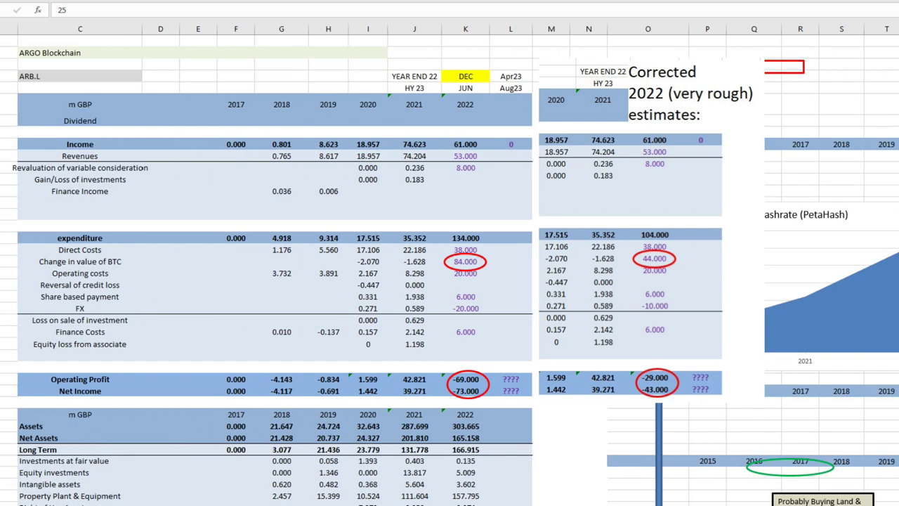
left_click(413, 121)
left_click_drag(412, 121, 393, 421)
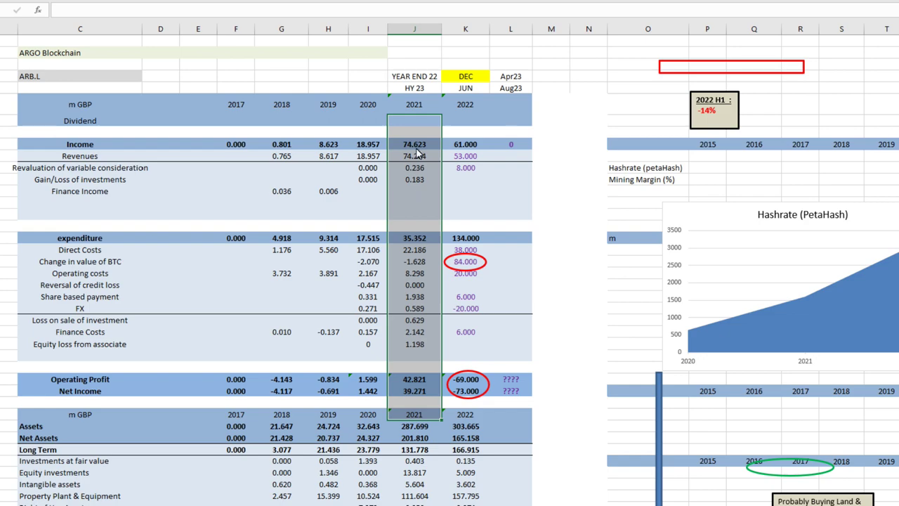
left_click_drag(414, 144, 415, 360)
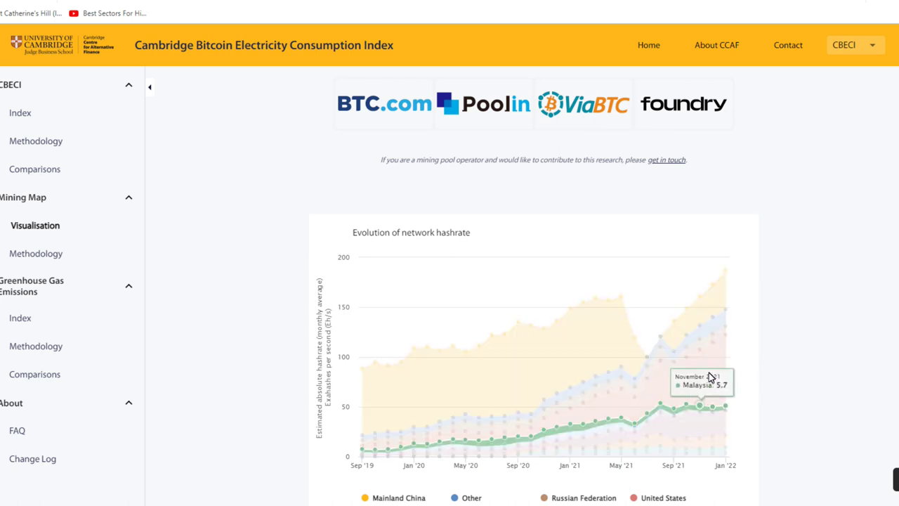
Step: Examine the latest points of the Cambridge network hashrate chart, and show blockchain.com's Total Transaction Fees (BTC) chart for the All period
mouse_move(716, 369)
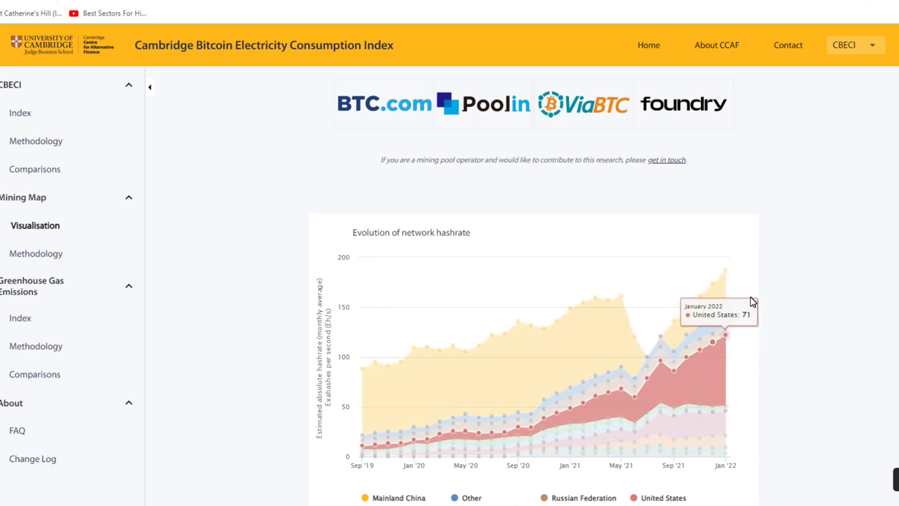
mouse_move(722, 288)
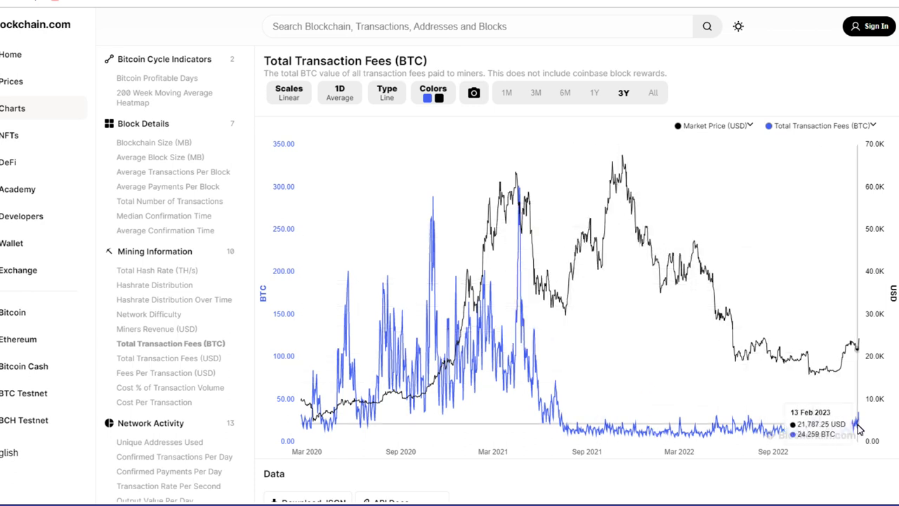
left_click(652, 92)
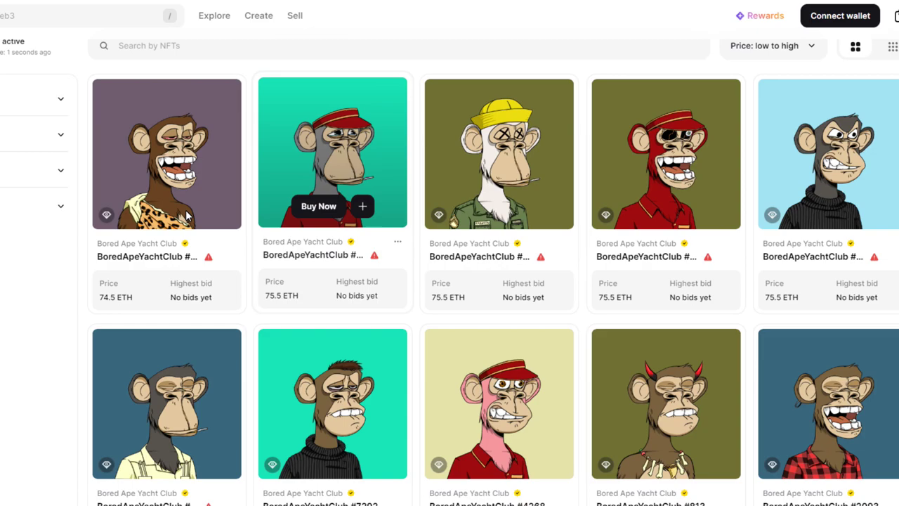
Step: Browse the Bored Ape Yacht Club NFT listings and prices, and review the Punk collection's Overall Stats and Largest Sales
scroll(391, 54, "up", 5)
scroll(441, 198, "down", 8)
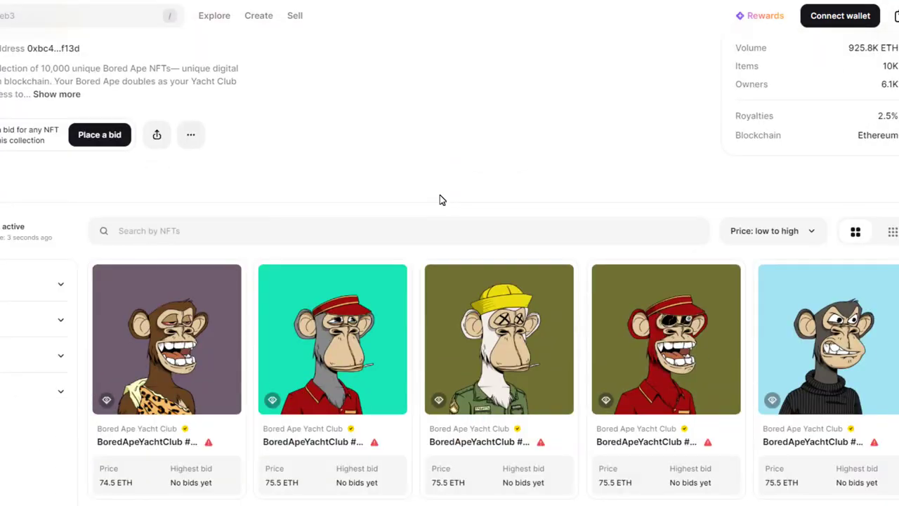
scroll(442, 184, "up", 5)
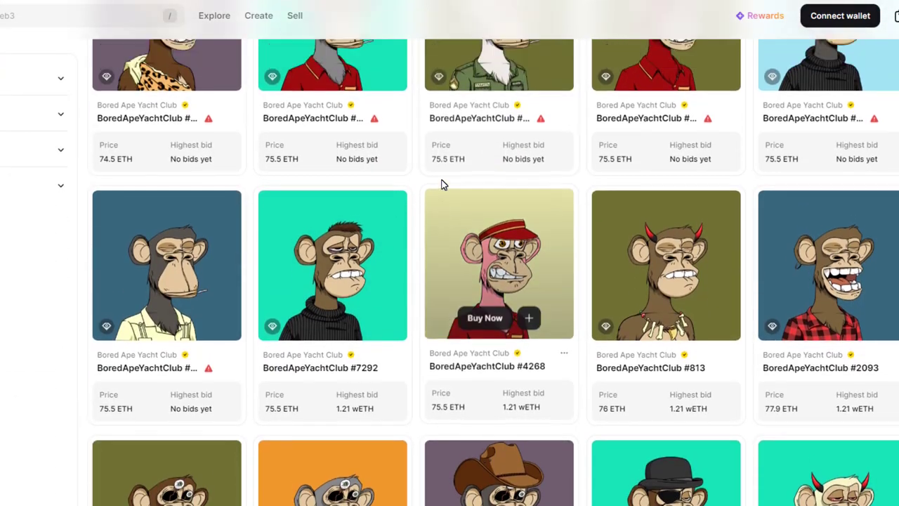
scroll(435, 180, "down", 2)
scroll(401, 190, "up", 1)
scroll(398, 190, "down", 5)
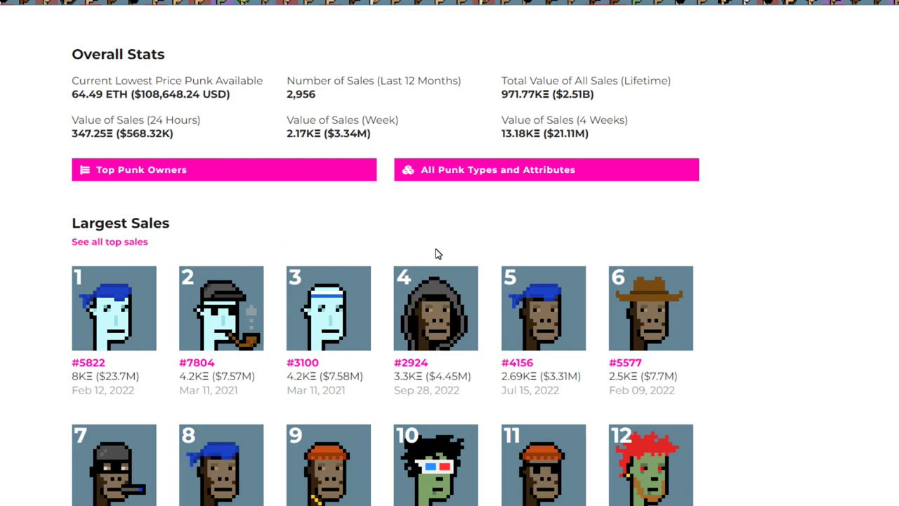
Step: Examine the dates and prices of the Punk collection's twelve Largest Sales and its Recent Transactions
scroll(435, 251, "down", 4)
scroll(423, 201, "up", 2)
scroll(422, 200, "up", 2)
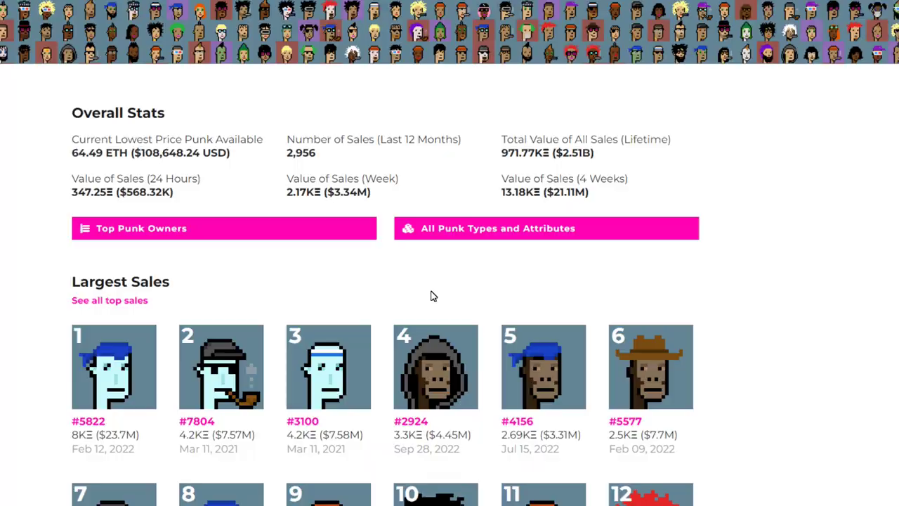
scroll(380, 295, "down", 4)
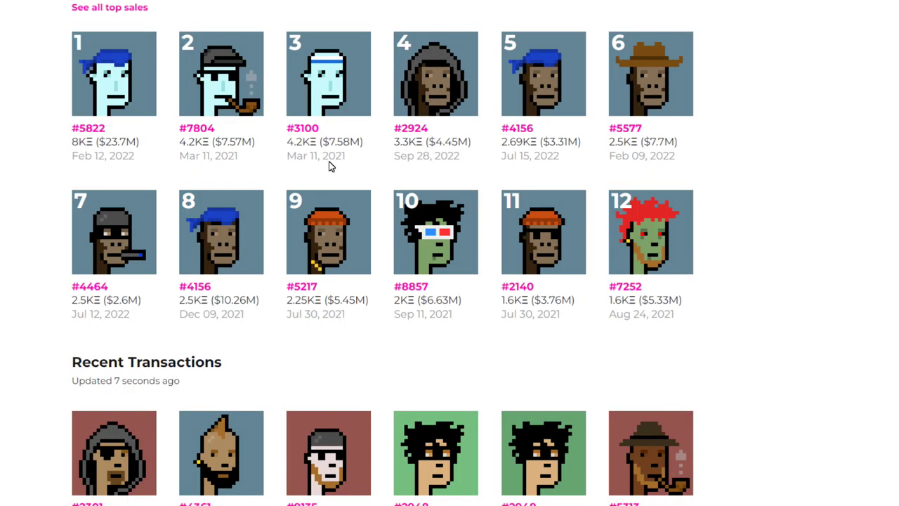
scroll(331, 165, "up", 3)
scroll(326, 179, "down", 4)
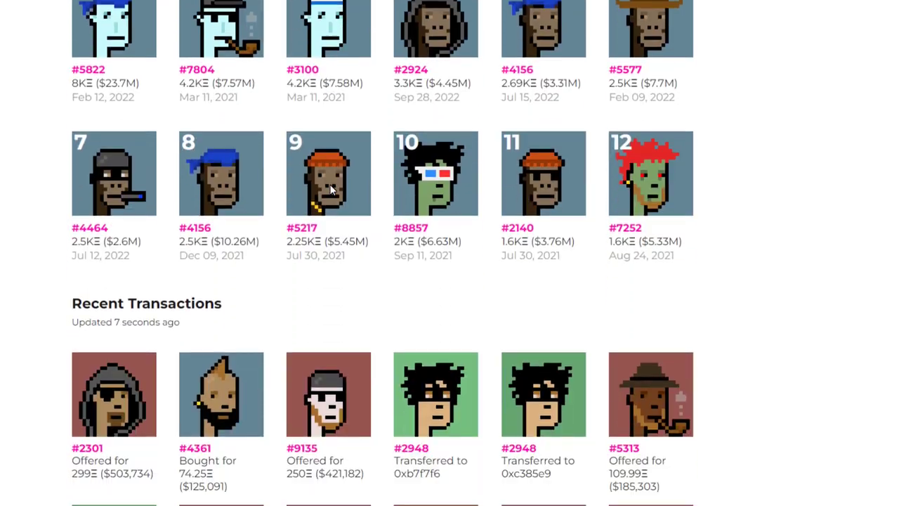
scroll(340, 185, "down", 2)
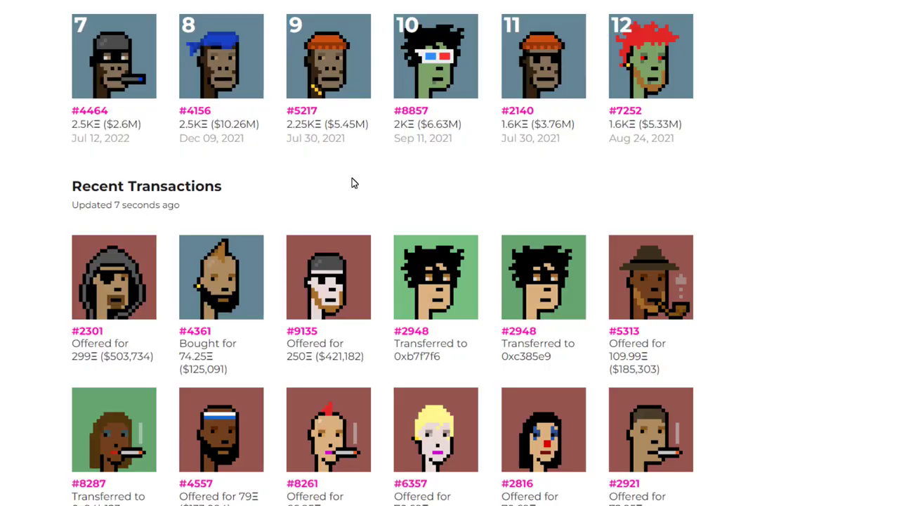
scroll(354, 182, "up", 3)
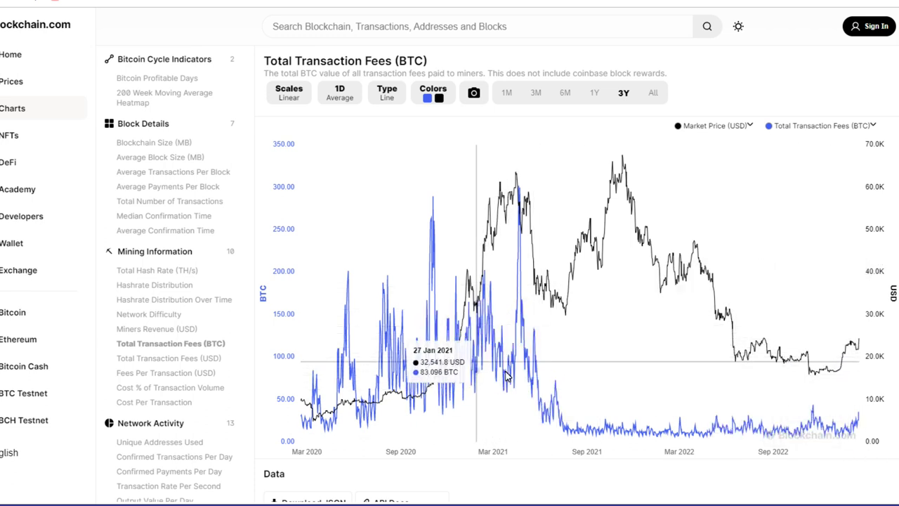
Step: Show blockchain.com's Total Transaction Fees (BTC) for the All period, and inspect the December 2021 United States point on Cambridge's network hashrate chart
left_click(652, 93)
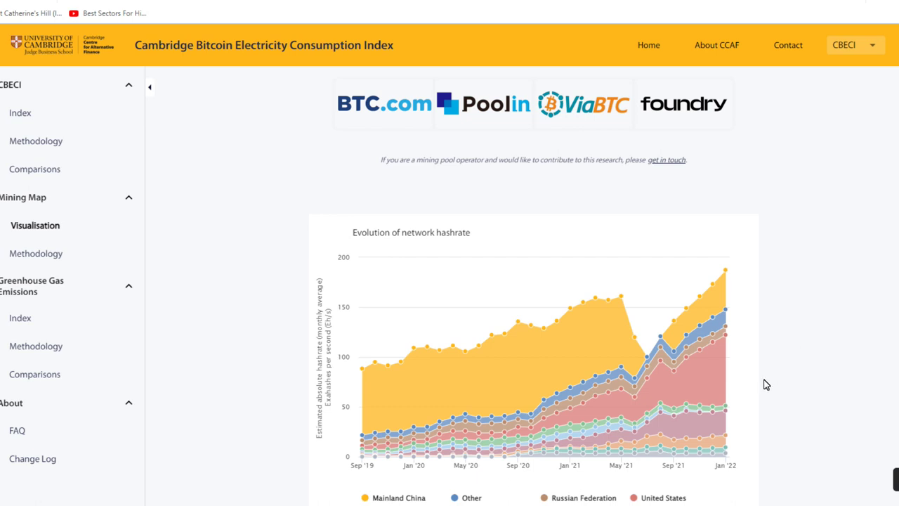
mouse_move(728, 368)
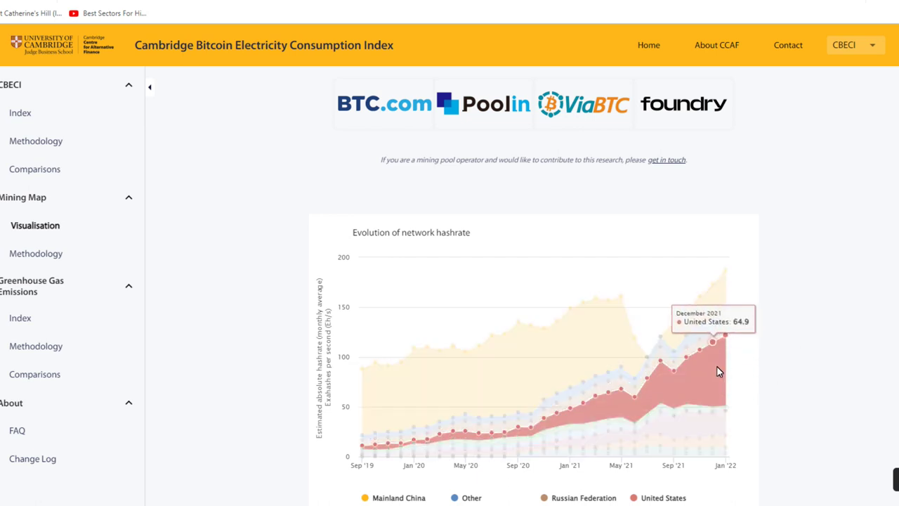